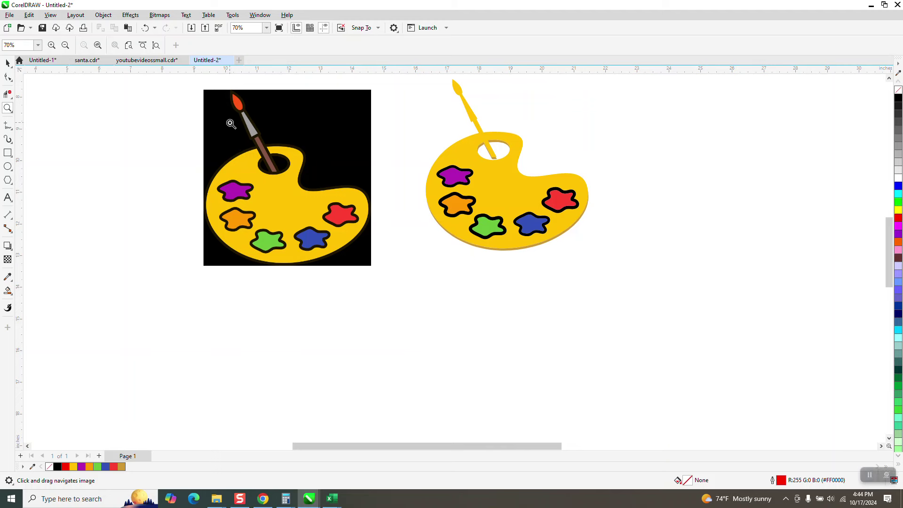
Zoom in to inspect the black palette image's hole and brush handle edge.
drag(215, 97, 393, 258)
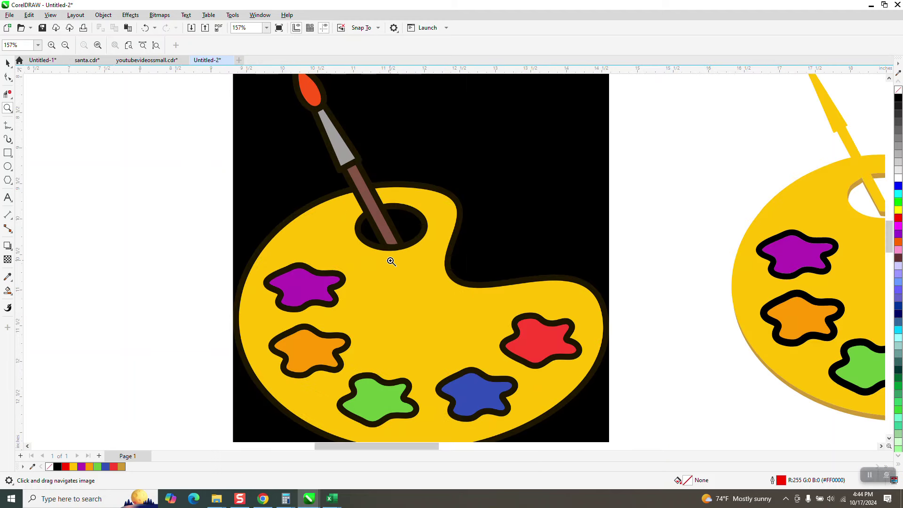
drag(351, 162, 443, 231)
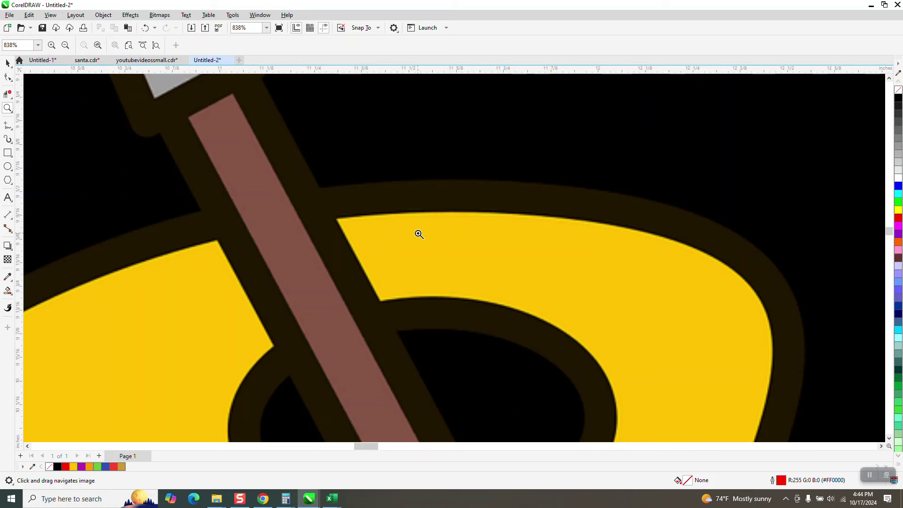
right_click(369, 224)
drag(330, 196, 375, 253)
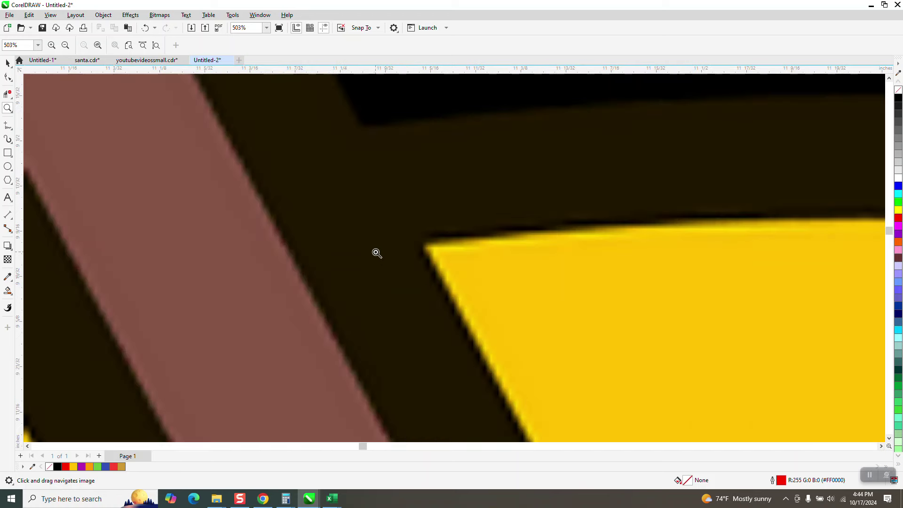
scroll(381, 256, down, 8)
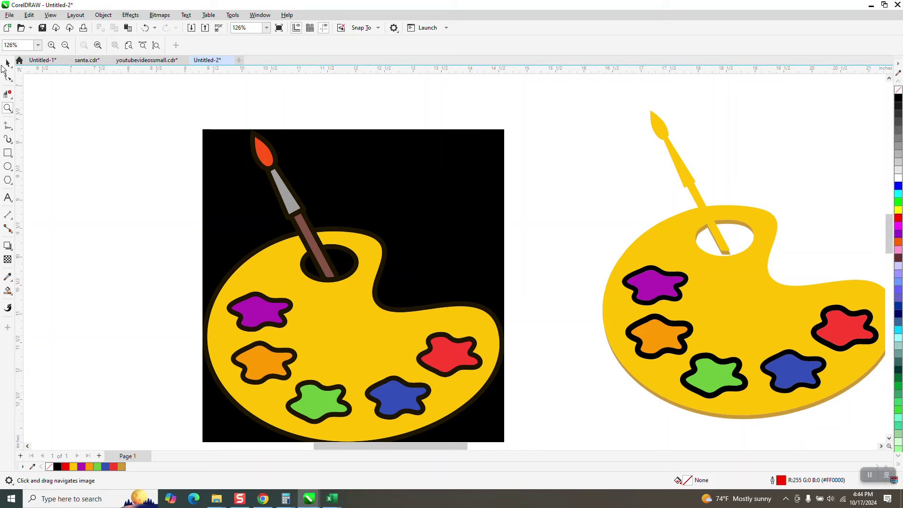
click(7, 63)
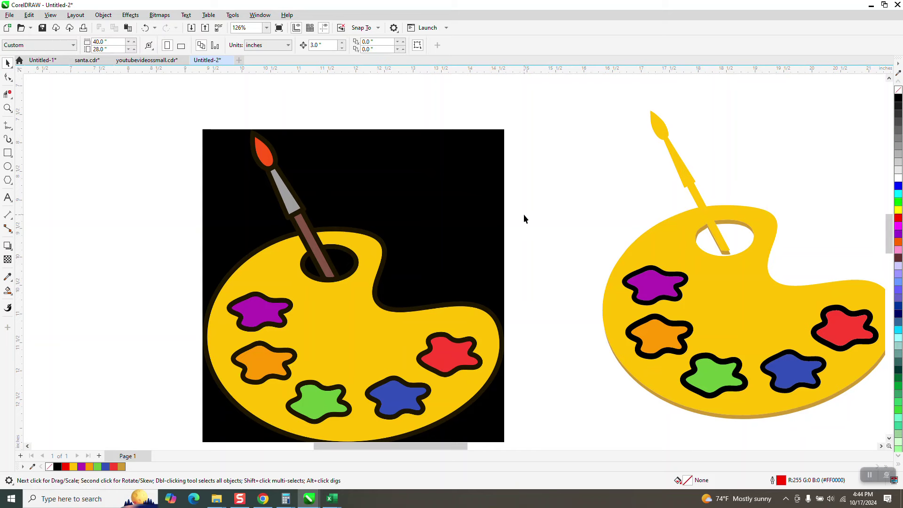
scroll(408, 215, down, 1)
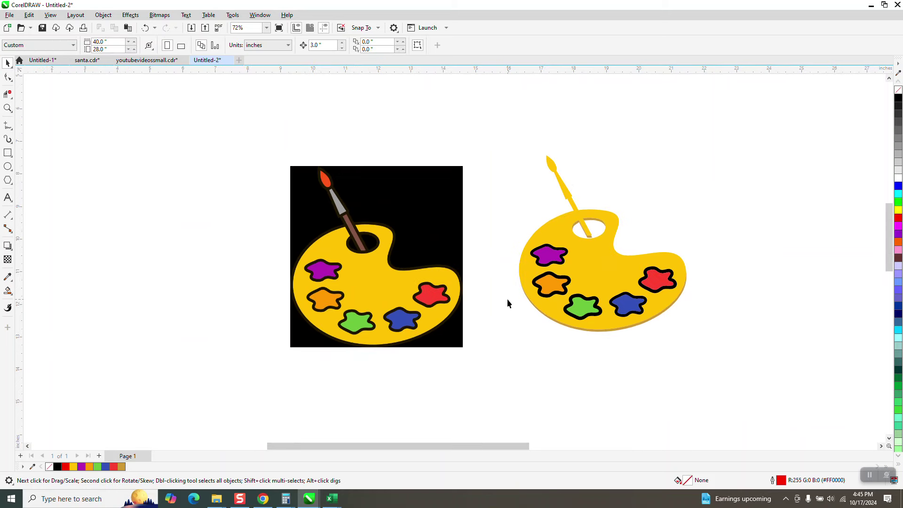
Zoom in to inspect the rebuilt palette's bottom edge.
click(7, 109)
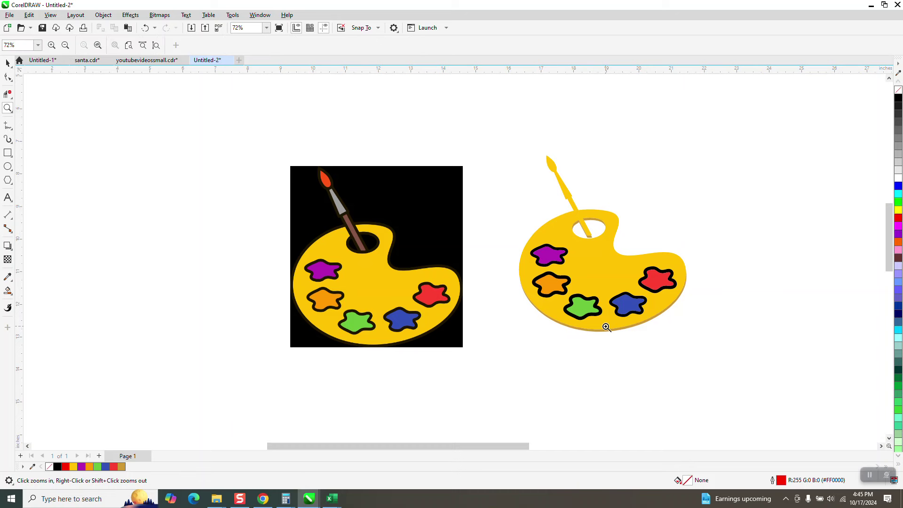
drag(611, 329, 657, 365)
scroll(273, 208, down, 2)
drag(256, 159, 392, 223)
scroll(392, 223, down, 5)
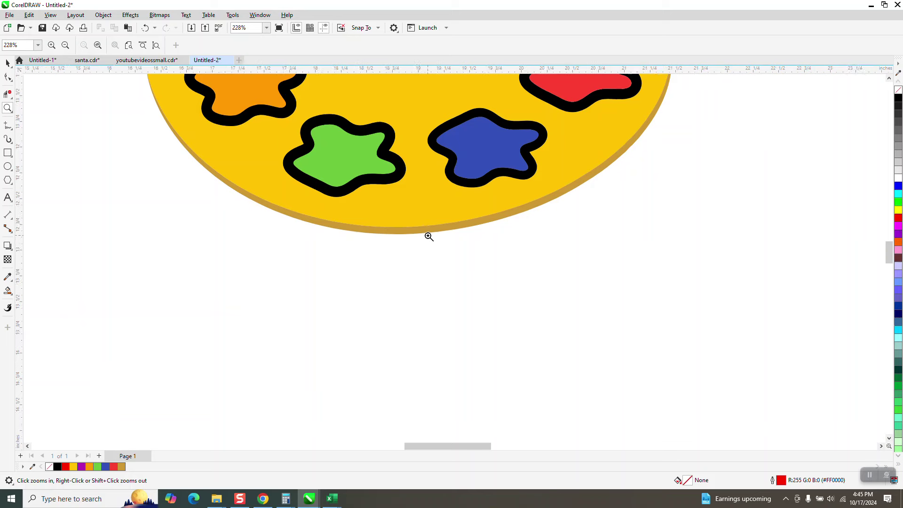
scroll(289, 234, down, 1)
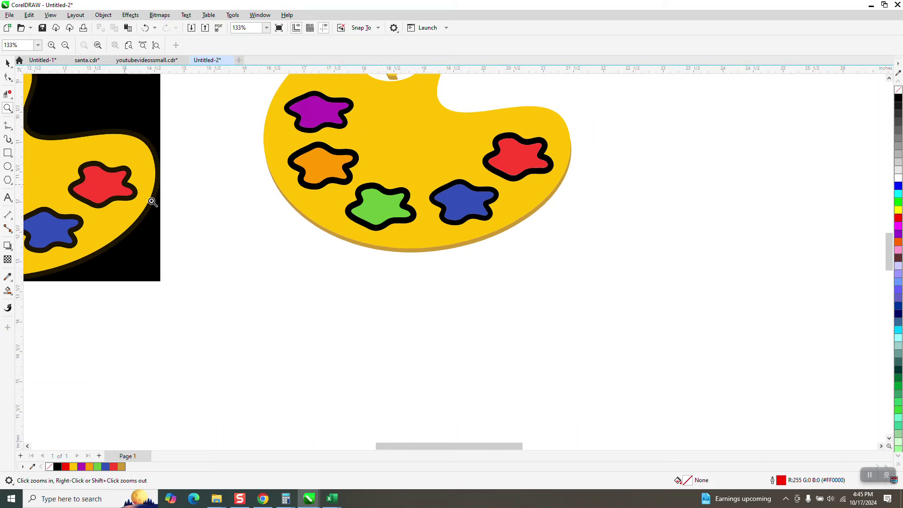
scroll(151, 198, up, 6)
scroll(266, 218, down, 6)
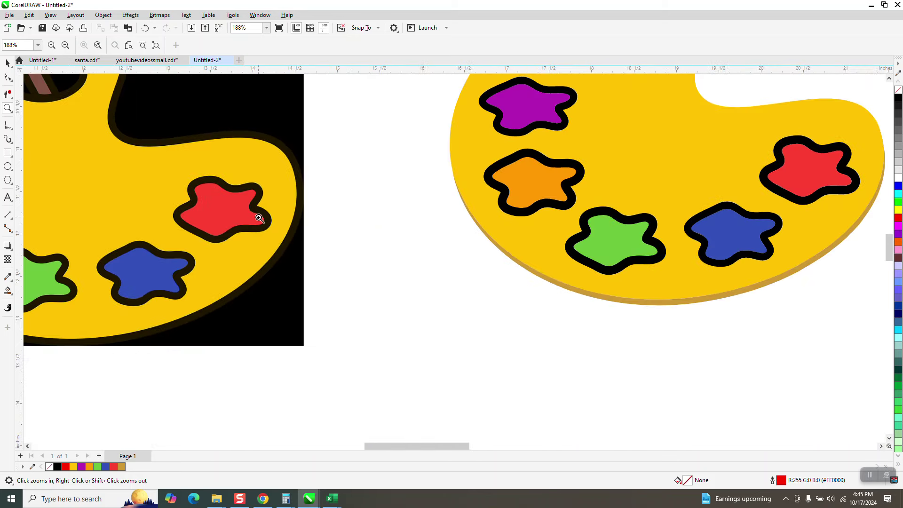
scroll(258, 218, down, 1)
click(7, 62)
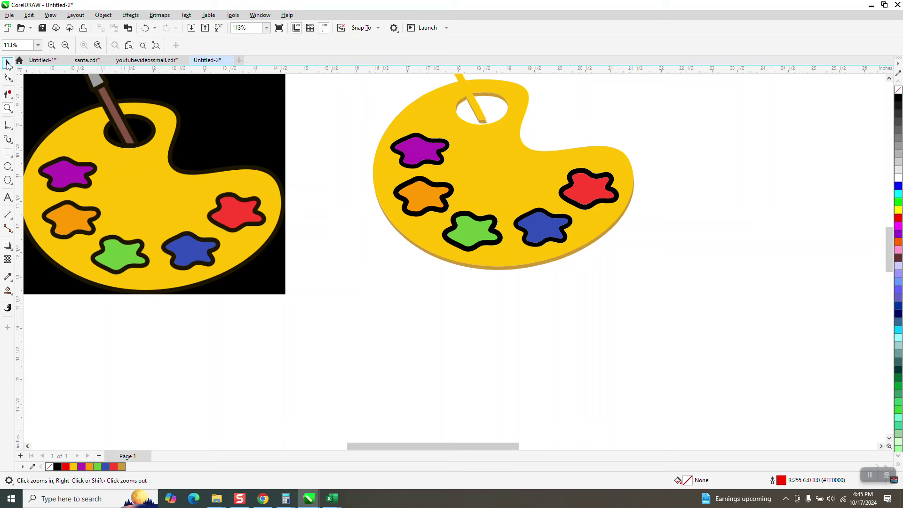
scroll(369, 222, down, 1)
Place the black palette image right of the rebuilt palette and set nudge distance to 6".
key(ctrl+v)
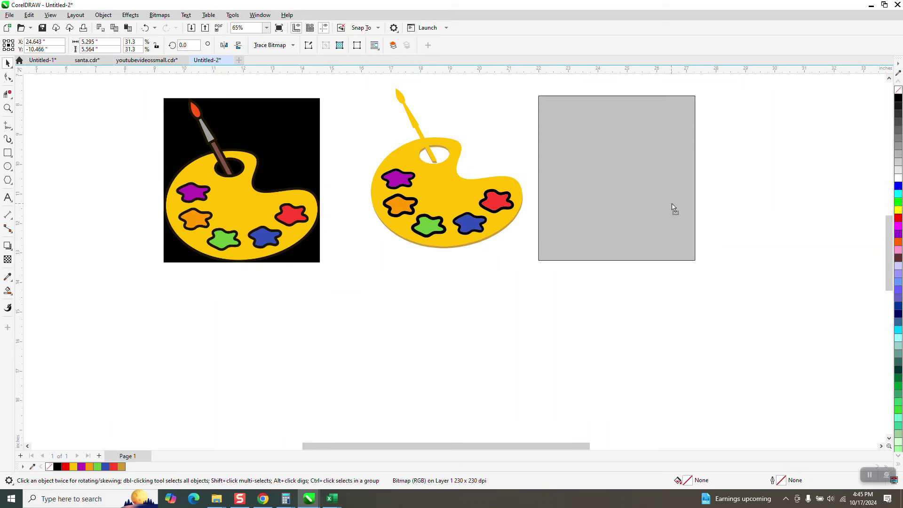
drag(660, 218, 661, 214)
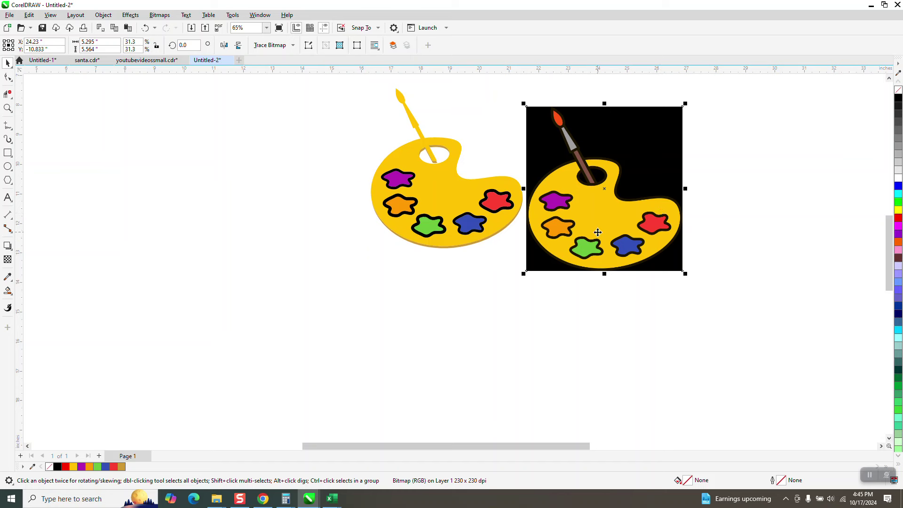
mouse_move(598, 233)
mouse_down()
mouse_move(622, 232)
mouse_move(610, 235)
mouse_up()
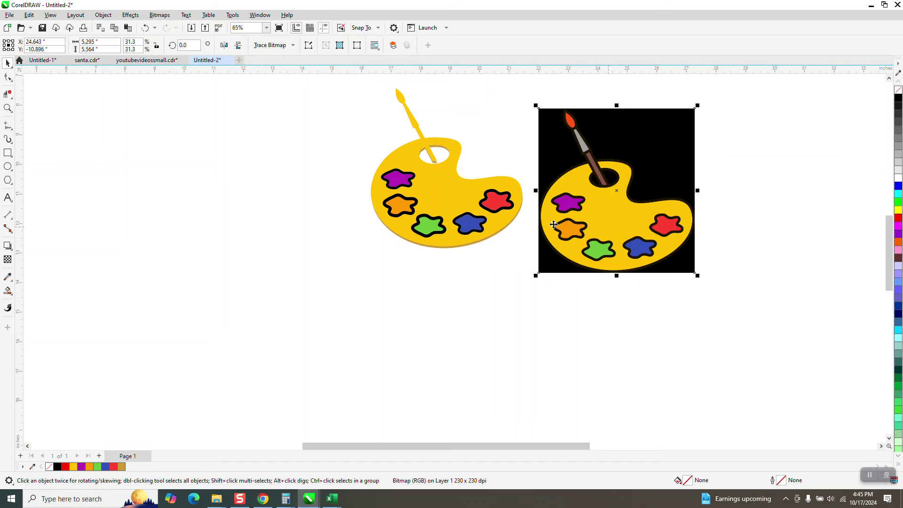
click(173, 111)
click(325, 46)
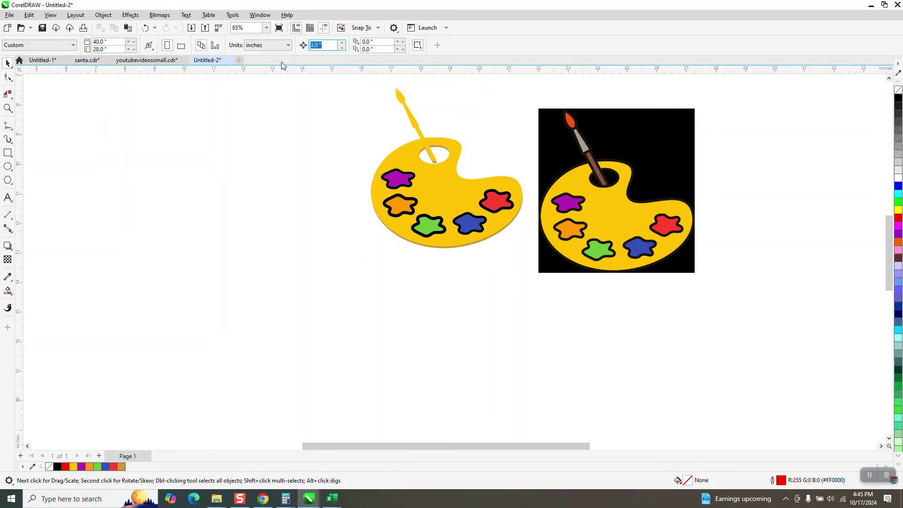
text(6)
Trace the black palette image with PowerTRACE Outline Trace > Clipart.
click(553, 147)
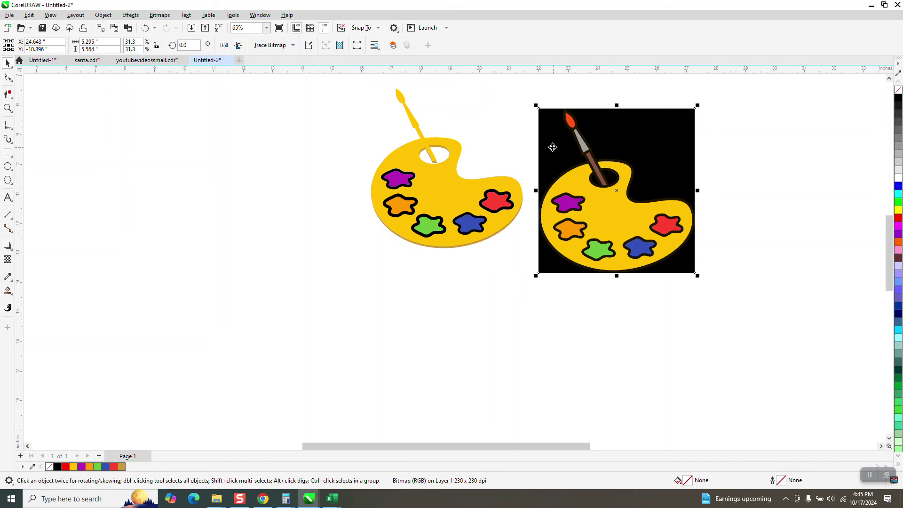
click(293, 46)
mouse_move(297, 79)
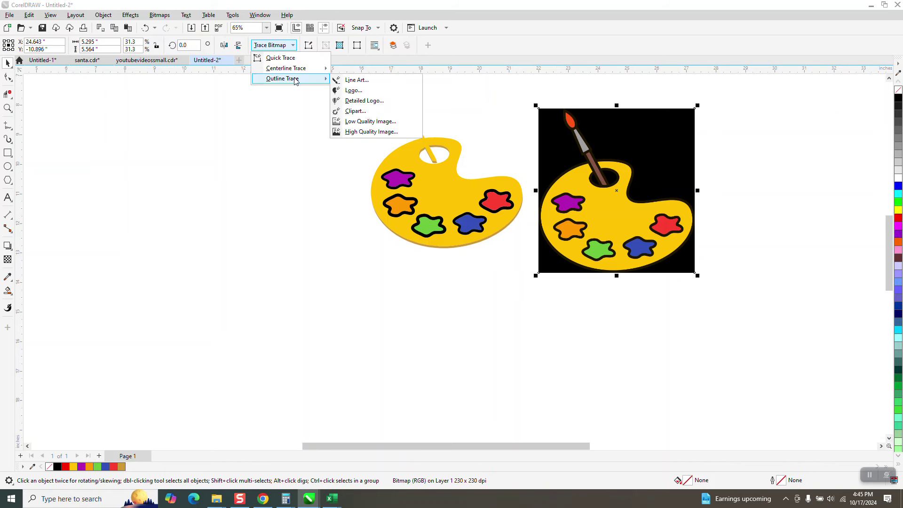
click(348, 111)
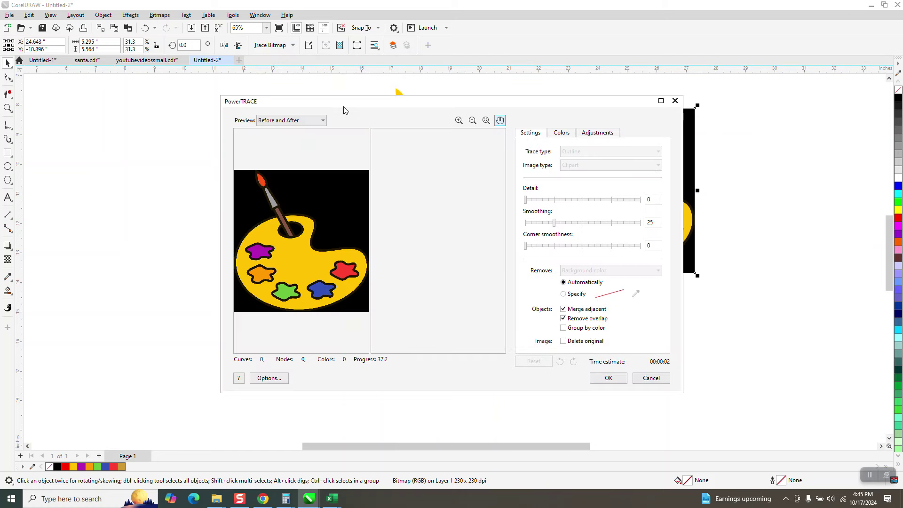
click(609, 378)
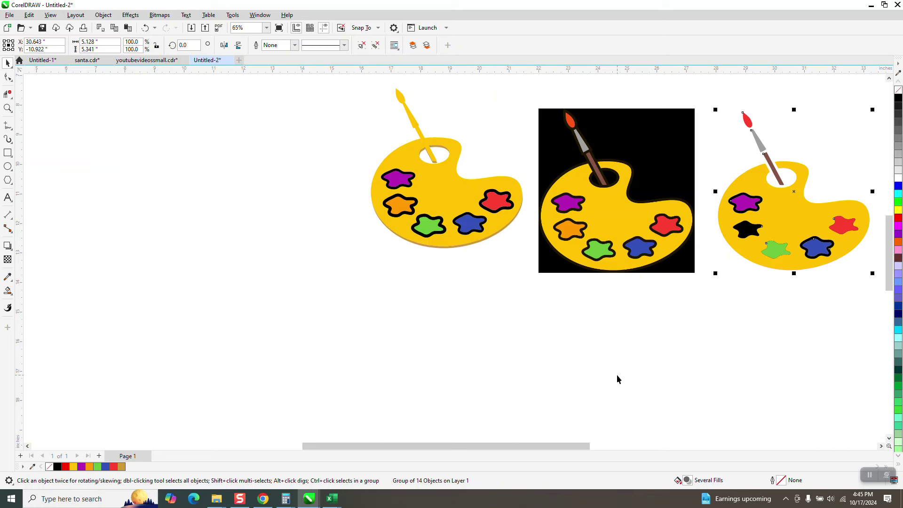
Put a bright green rectangle at the back behind the trace, then move the black image left.
click(8, 153)
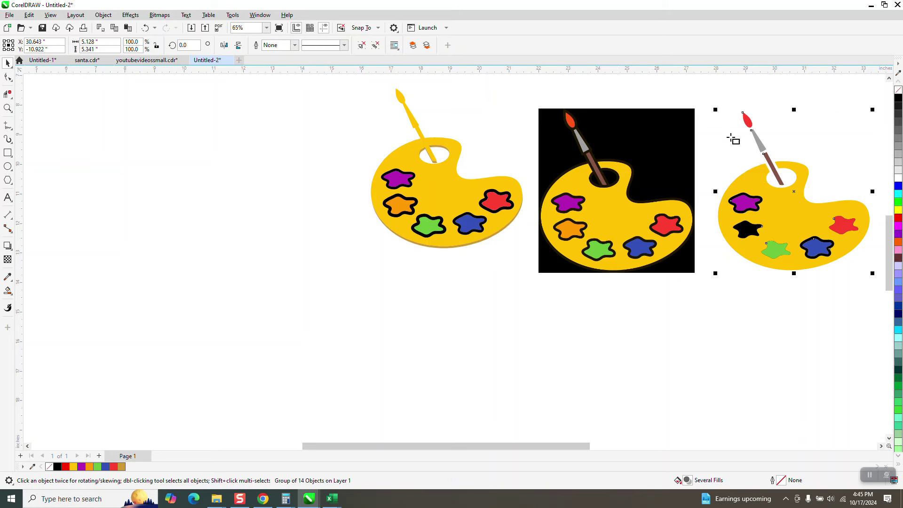
mouse_move(707, 106)
mouse_down()
mouse_move(730, 169)
mouse_move(876, 298)
mouse_up()
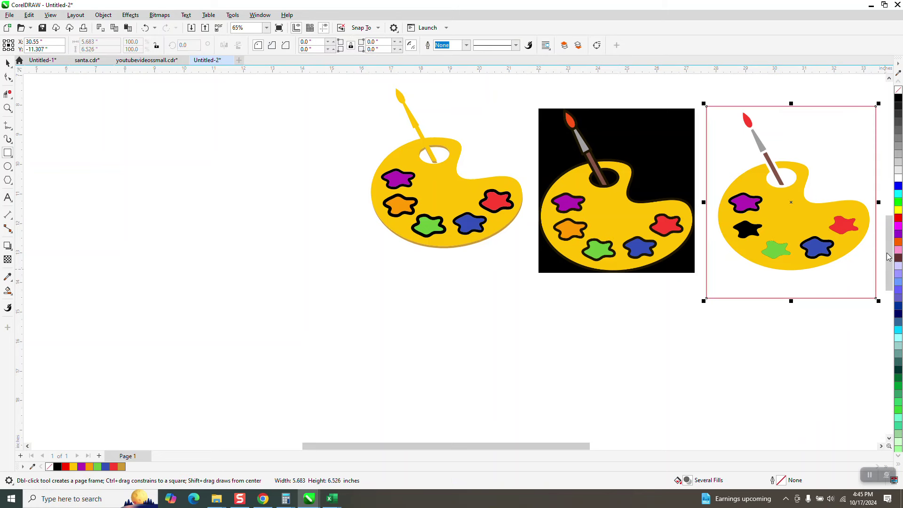
click(899, 202)
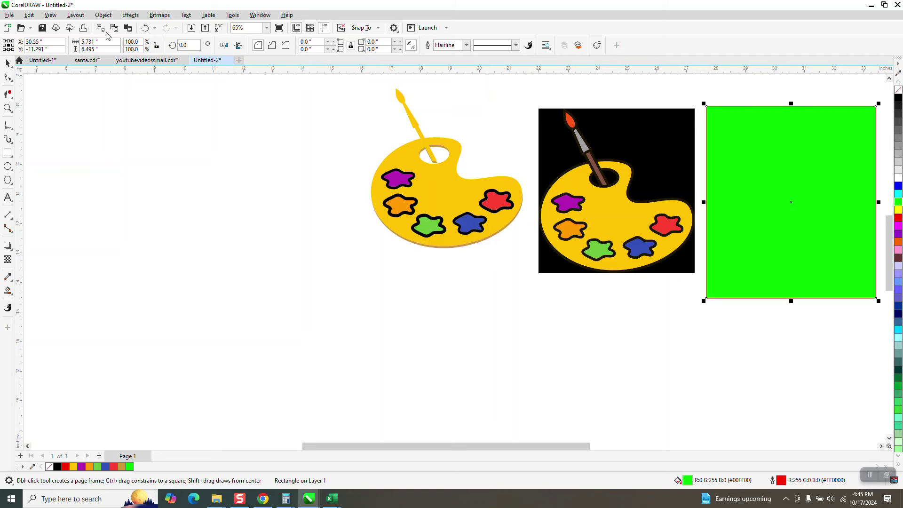
click(109, 16)
mouse_move(138, 176)
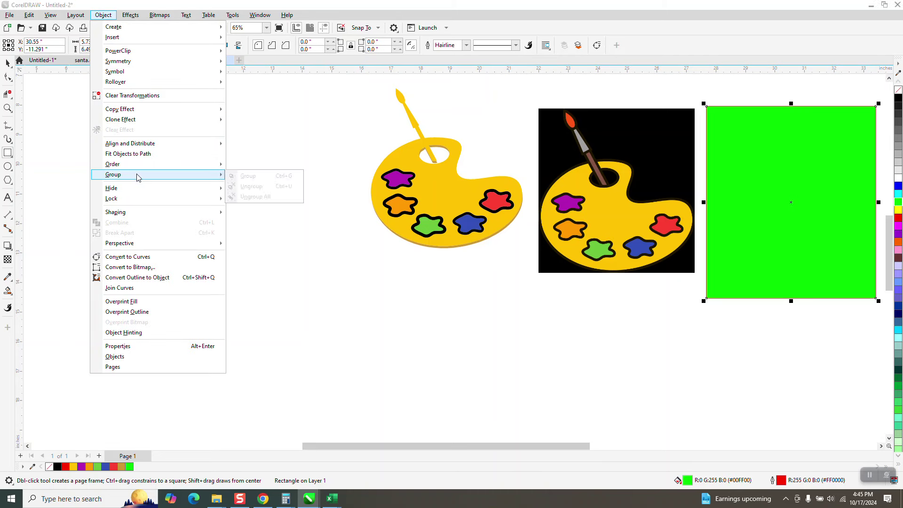
click(273, 184)
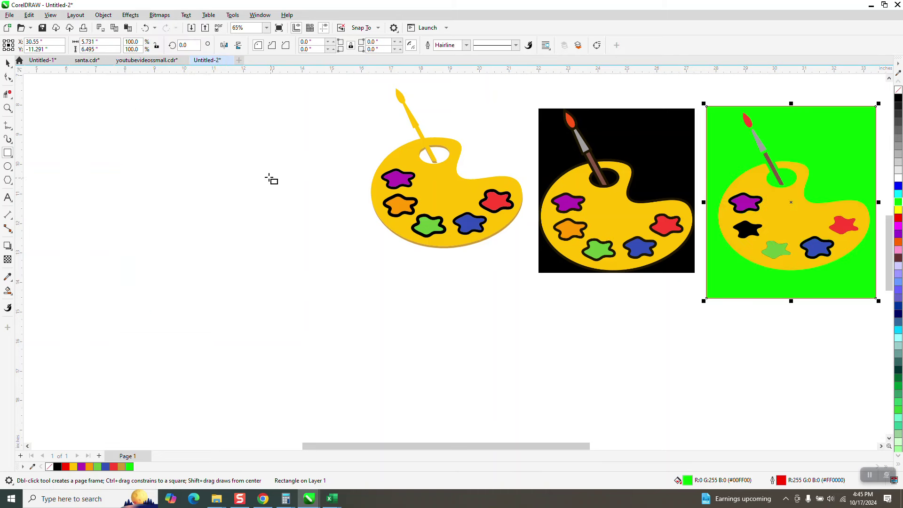
click(7, 62)
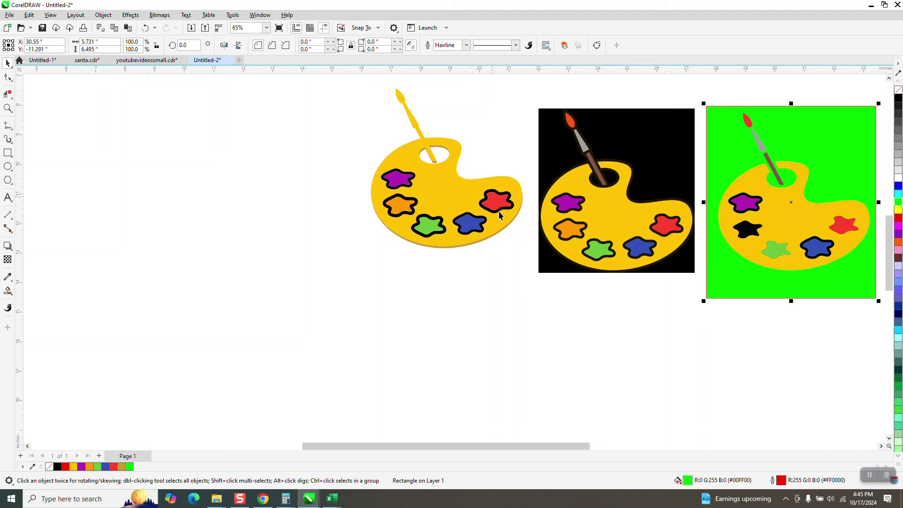
drag(604, 212, 257, 214)
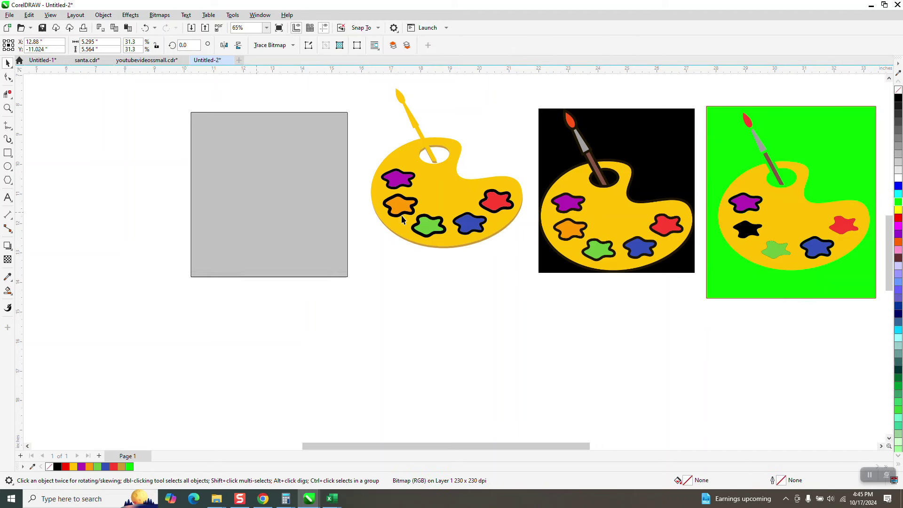
Delete the green rectangle and zoom in to inspect the traced palette.
drag(710, 184, 437, 199)
key(Delete)
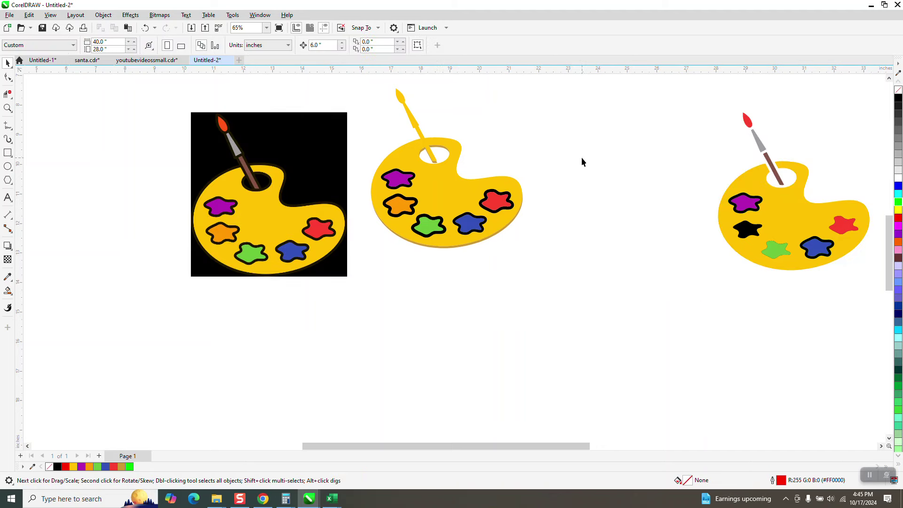
click(8, 107)
drag(742, 116, 850, 281)
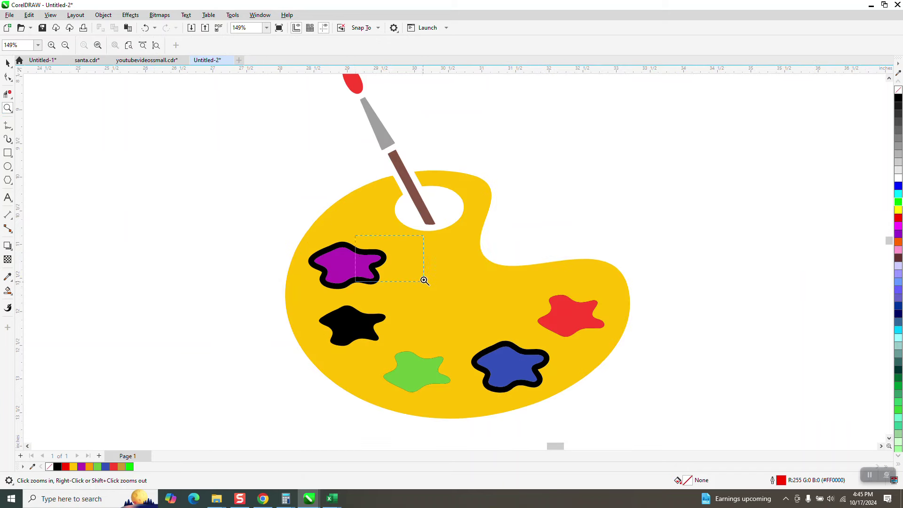
scroll(409, 244, up, 5)
scroll(378, 186, down, 4)
scroll(392, 182, down, 3)
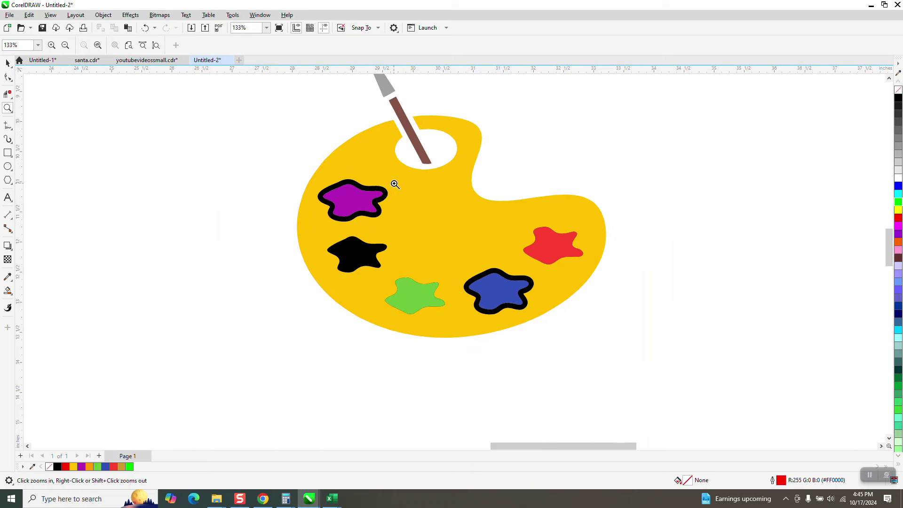
scroll(407, 170, down, 1)
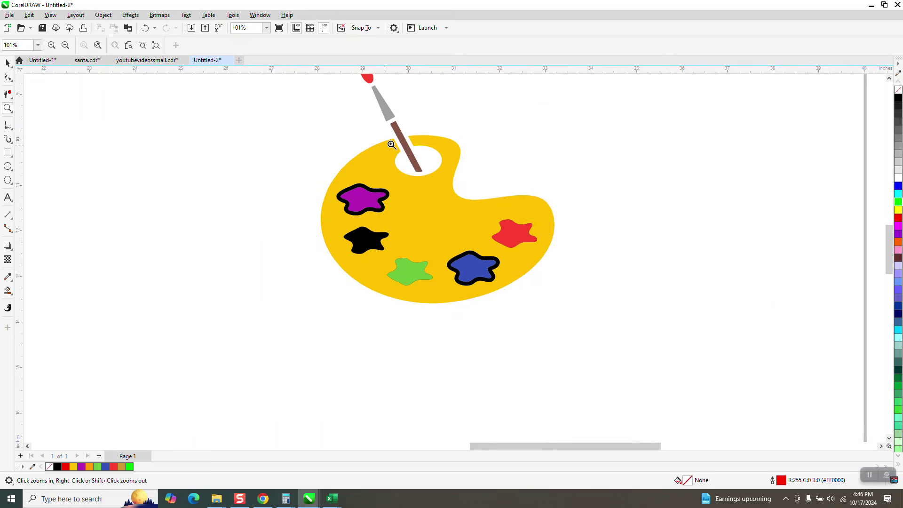
scroll(445, 175, down, 4)
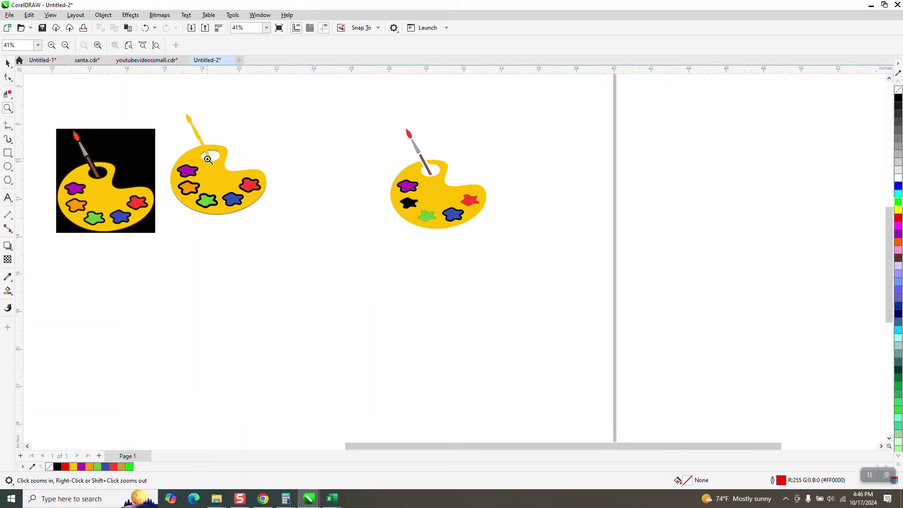
scroll(209, 154, up, 8)
scroll(236, 171, down, 8)
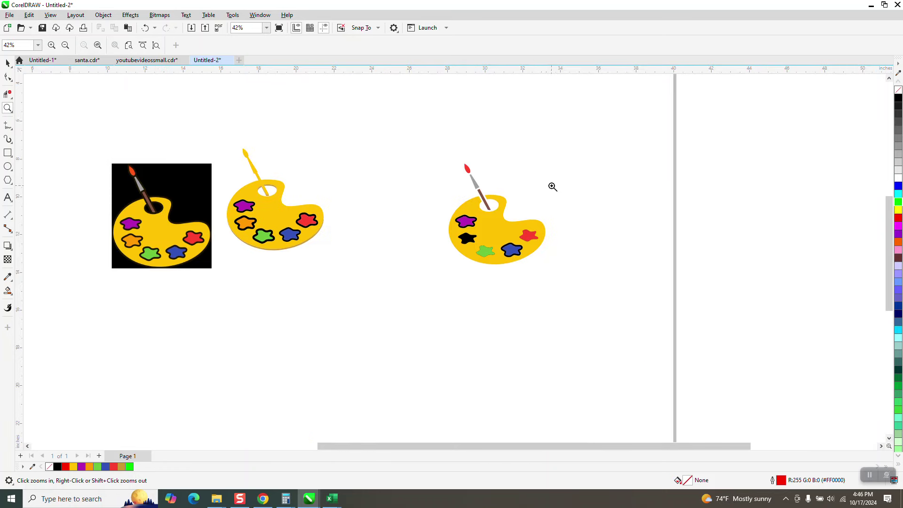
scroll(545, 236, up, 5)
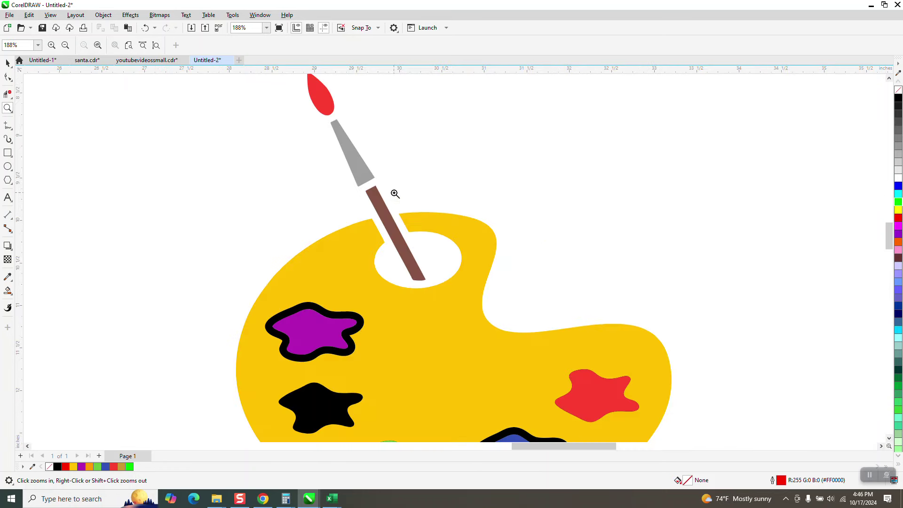
scroll(355, 153, down, 1)
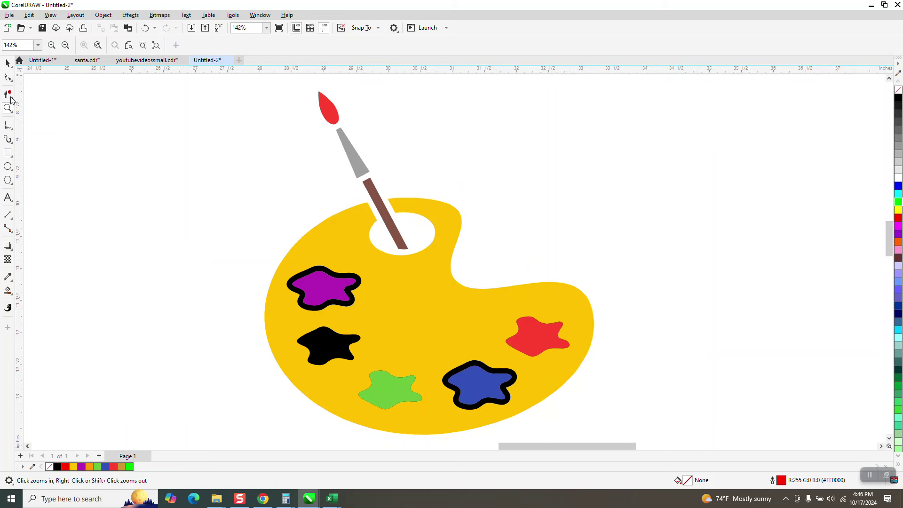
Duplicate the coloured palette group and give the left original no fill with black outlines.
click(7, 63)
scroll(305, 166, down, 2)
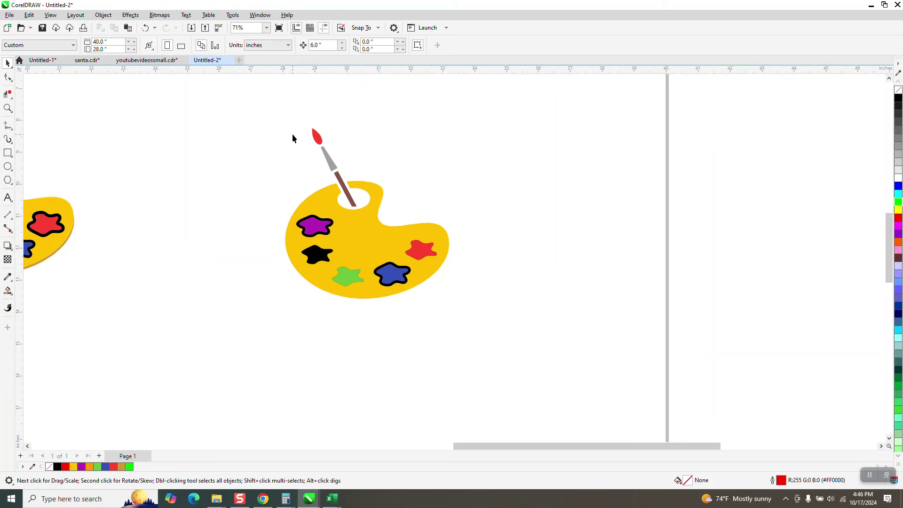
drag(469, 320, 469, 320)
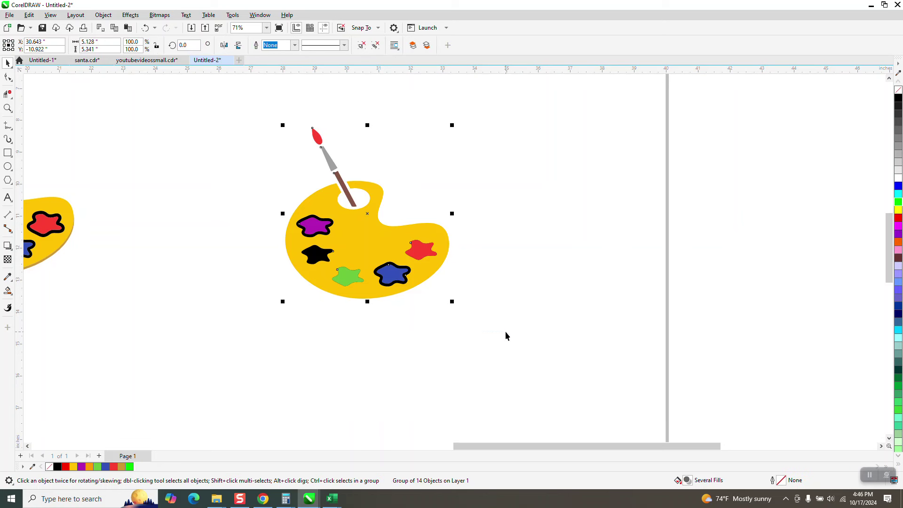
key(ctrl+d)
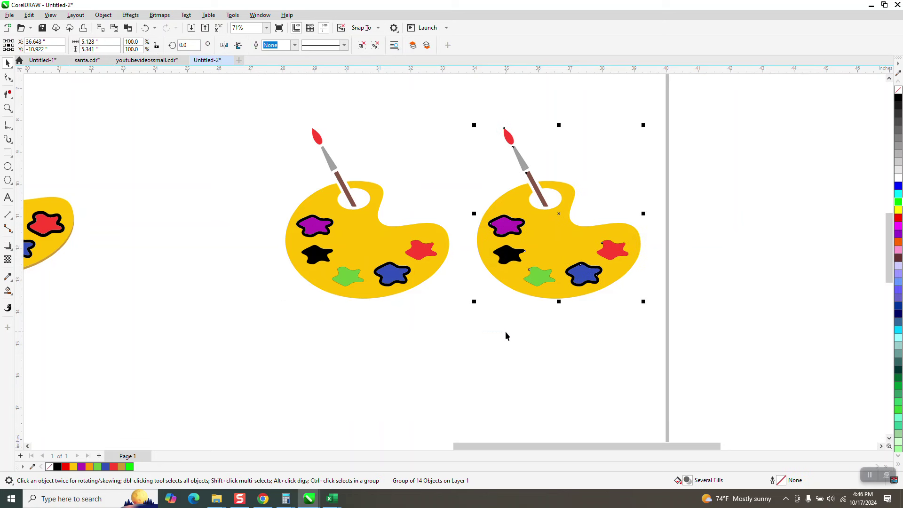
click(336, 255)
click(899, 92)
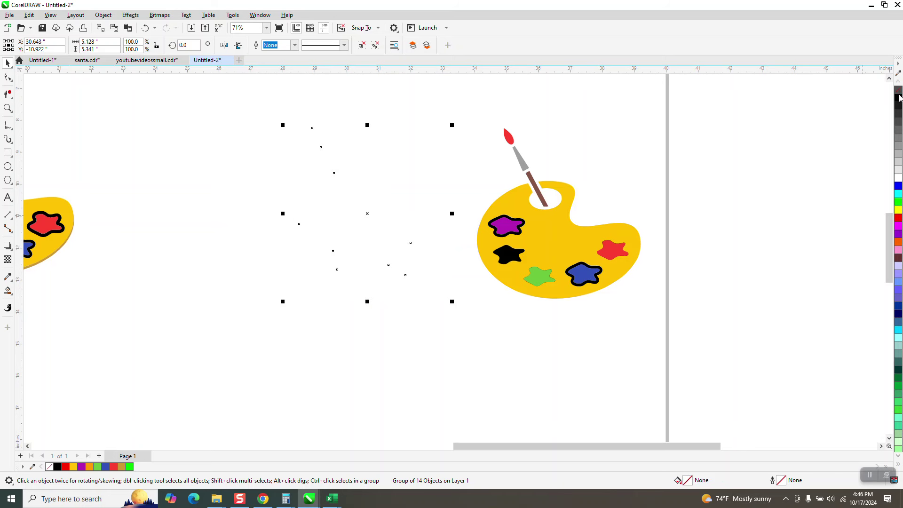
right_click(899, 97)
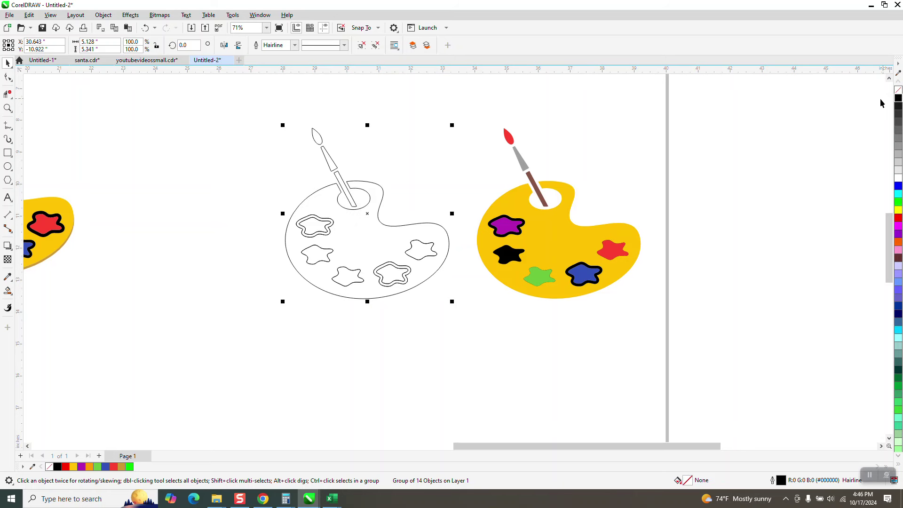
Zoom on the brush handle and thumb hole, then ungroup the outlined palette into 14 objects.
click(10, 112)
drag(321, 176, 466, 228)
key(F10)
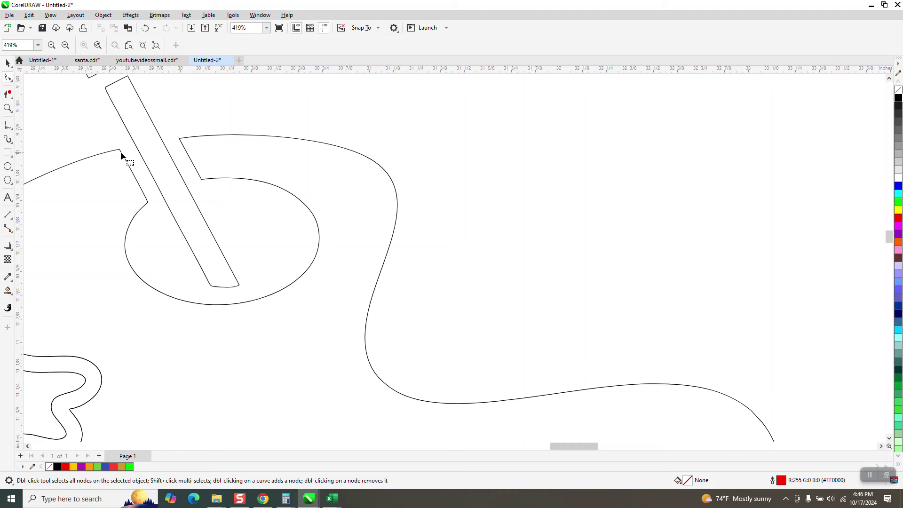
click(7, 62)
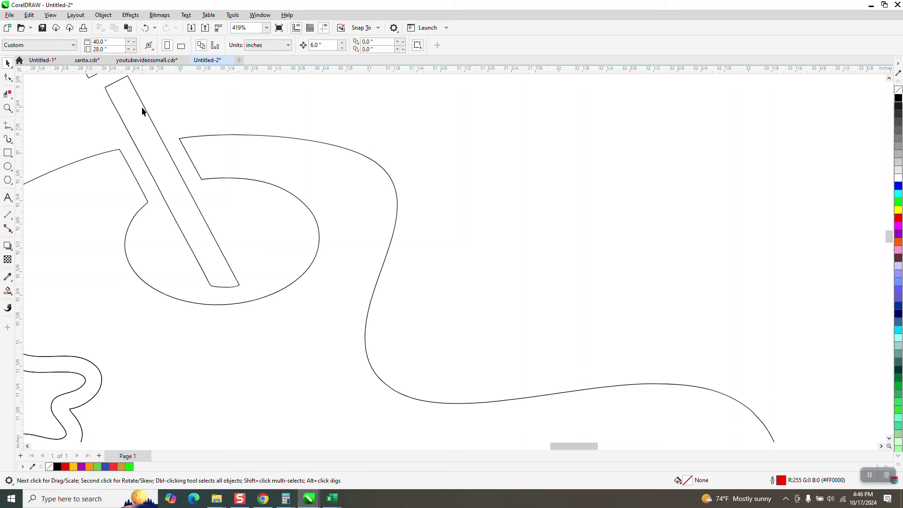
click(143, 108)
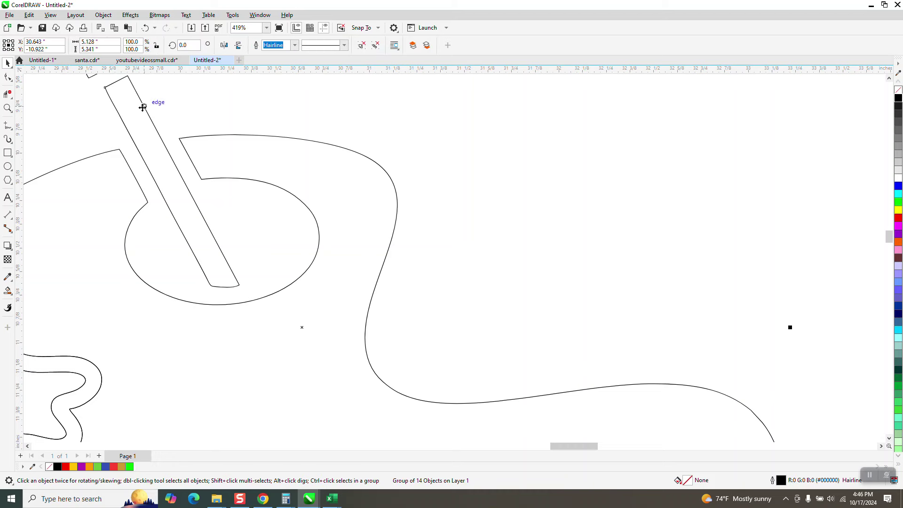
click(103, 14)
mouse_move(142, 182)
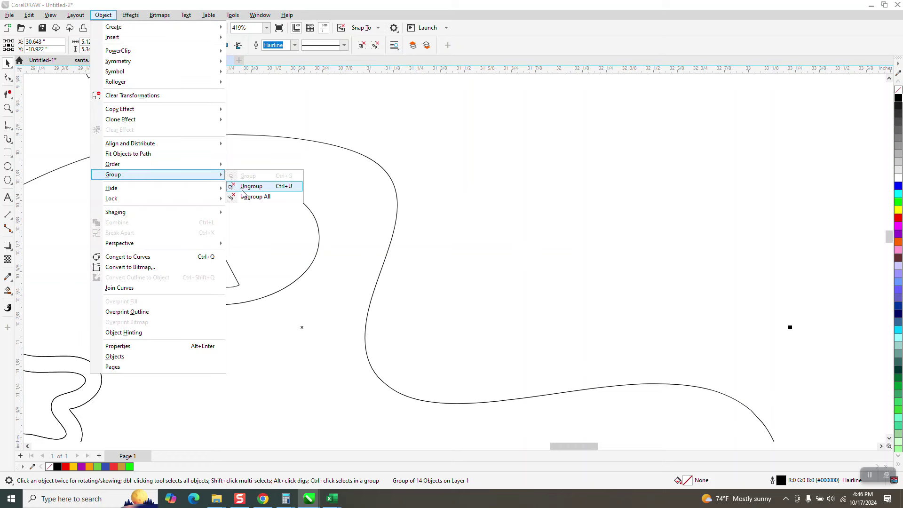
click(244, 186)
click(8, 108)
Snap the board's and thumb hole's corner nodes onto the brush handle edge.
drag(97, 128, 306, 240)
click(8, 76)
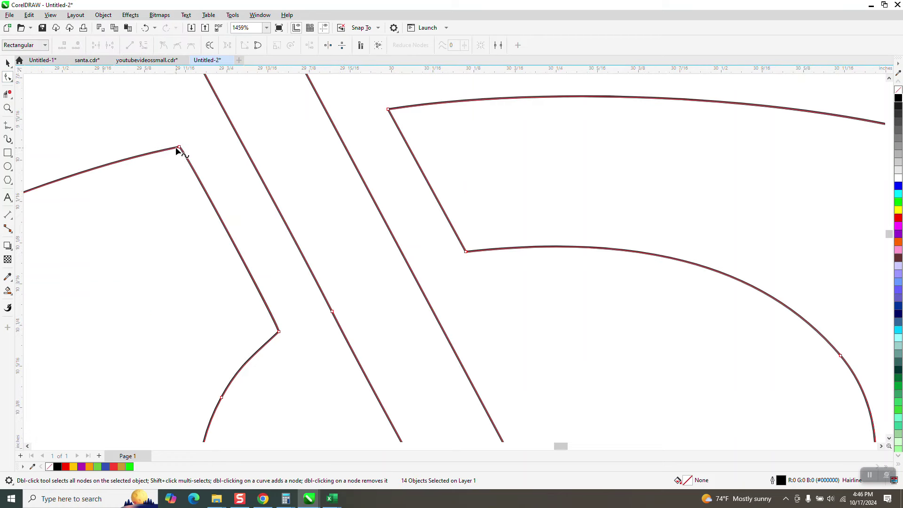
drag(179, 148, 235, 131)
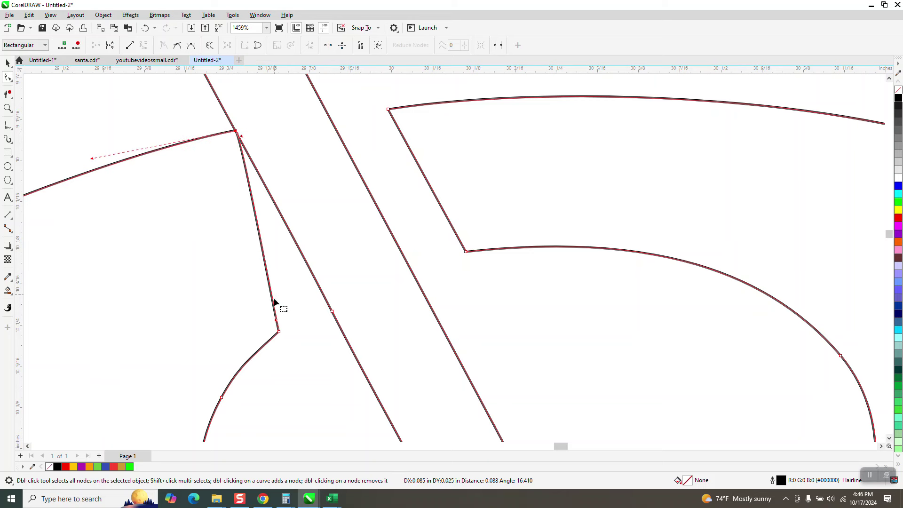
drag(280, 332, 329, 313)
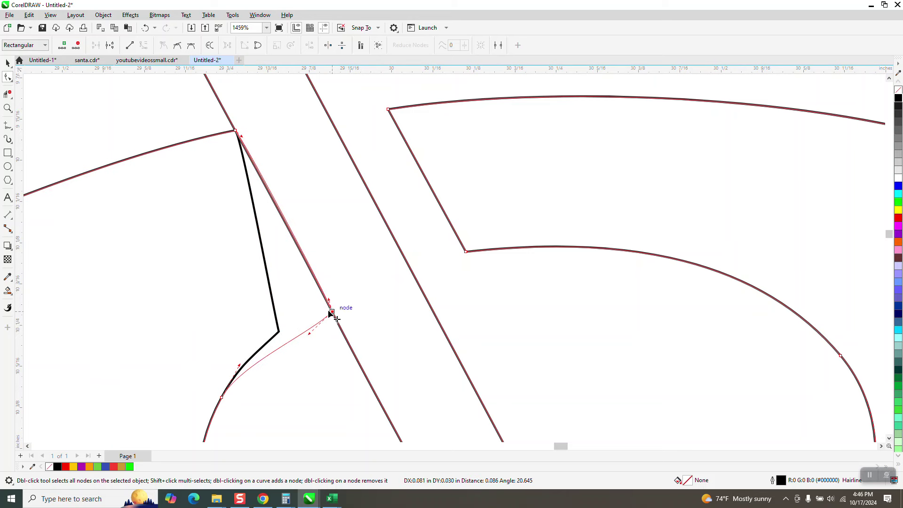
drag(393, 275, 395, 275)
drag(467, 253, 414, 275)
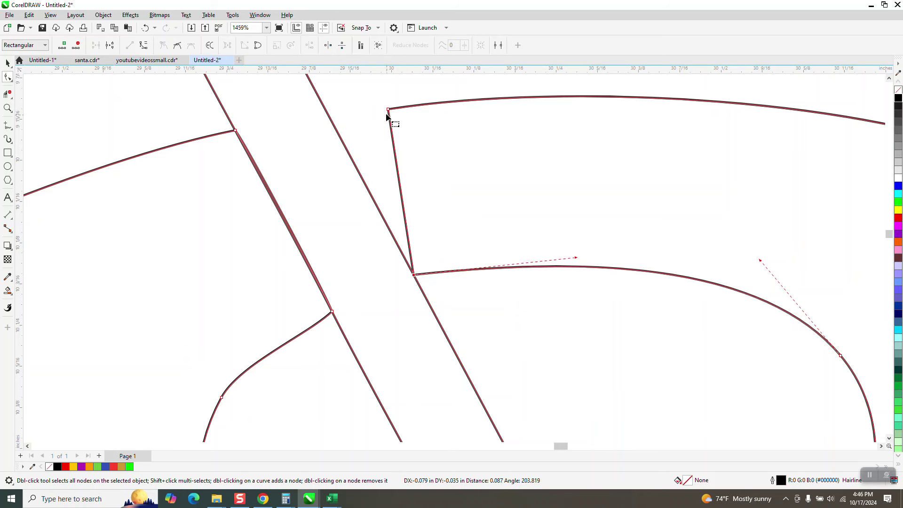
drag(388, 109, 329, 108)
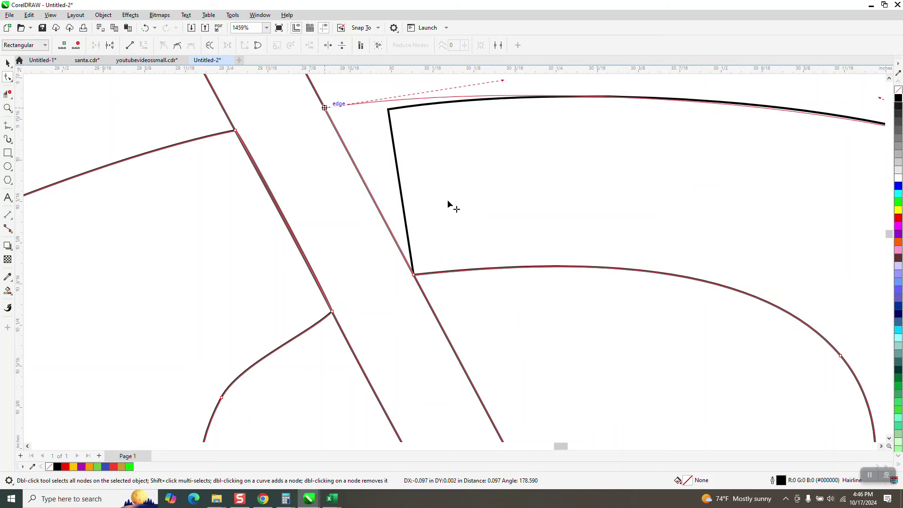
Delete the extra thumb-hole node and smooth the hole's left curve.
scroll(343, 324, down, 2)
scroll(296, 326, down, 2)
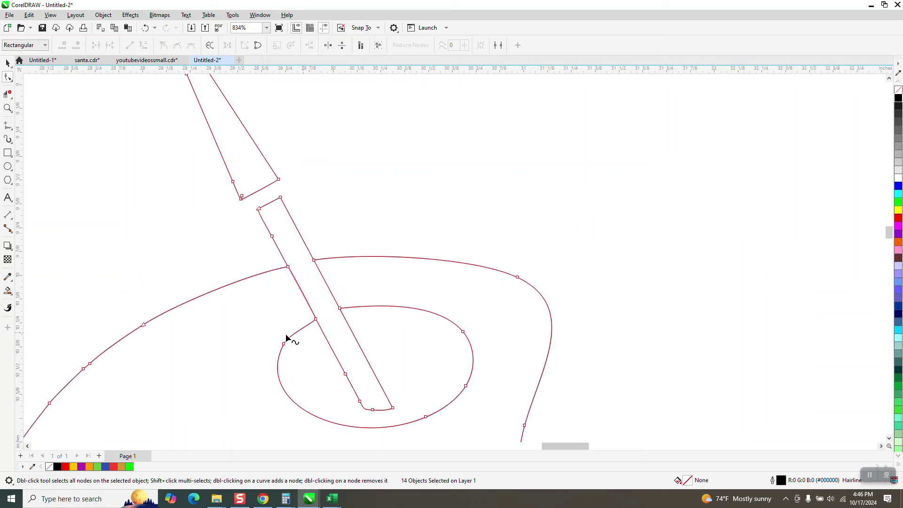
click(285, 345)
key(Delete)
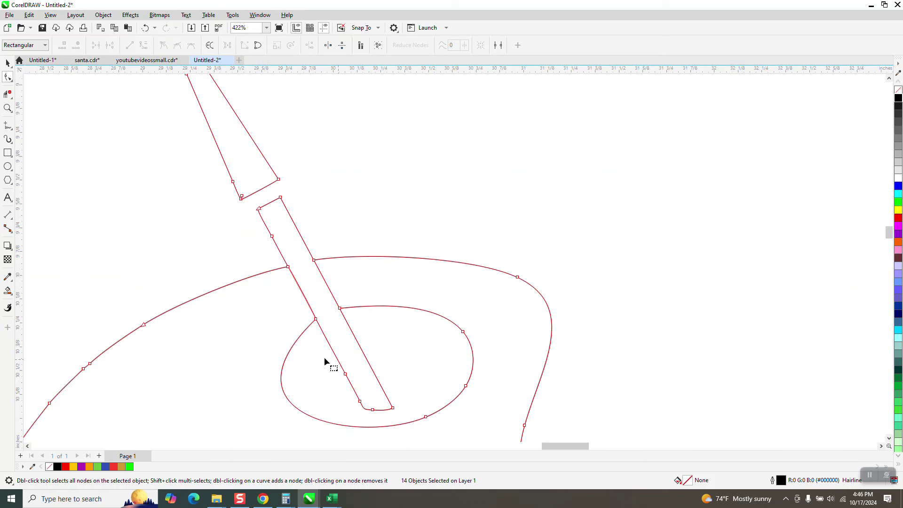
click(315, 320)
drag(218, 416, 213, 398)
scroll(397, 423, down, 1)
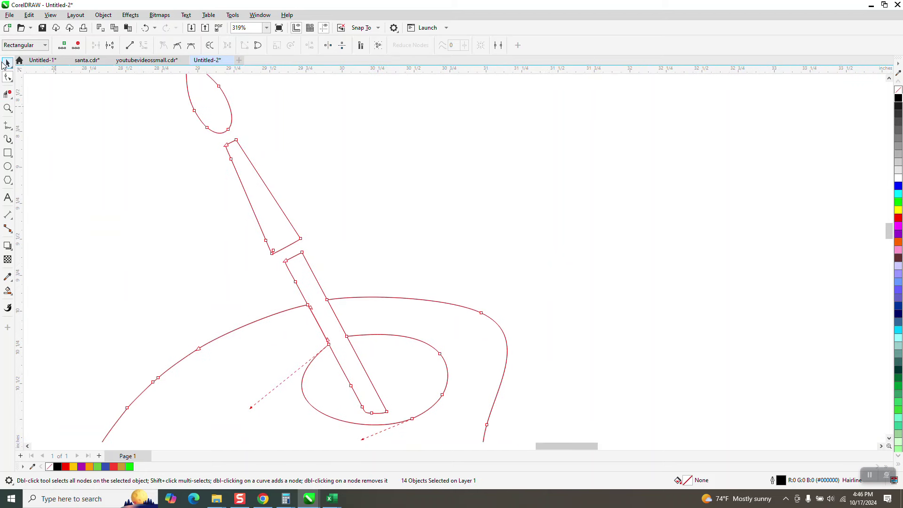
click(6, 63)
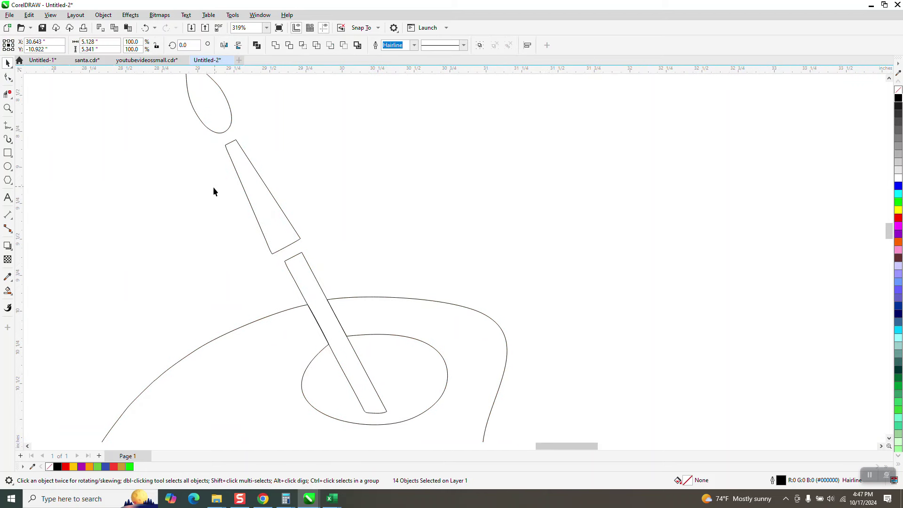
Add a one-step 0.1" outer contour to the middle-left paint blob.
scroll(213, 188, down, 3)
scroll(290, 221, down, 2)
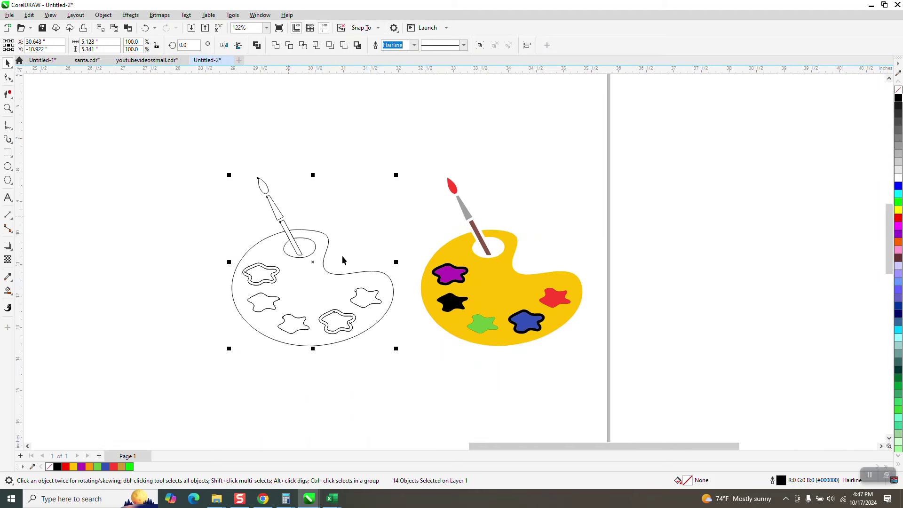
click(7, 108)
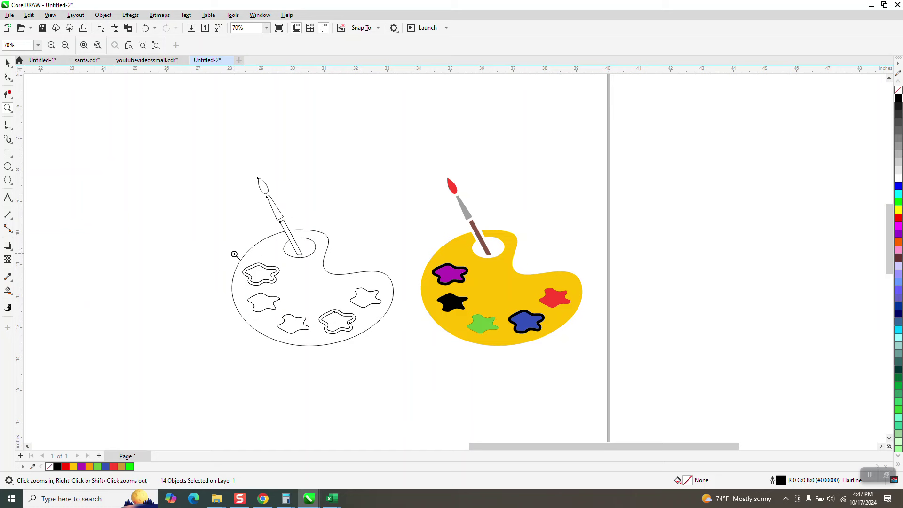
drag(236, 255, 355, 366)
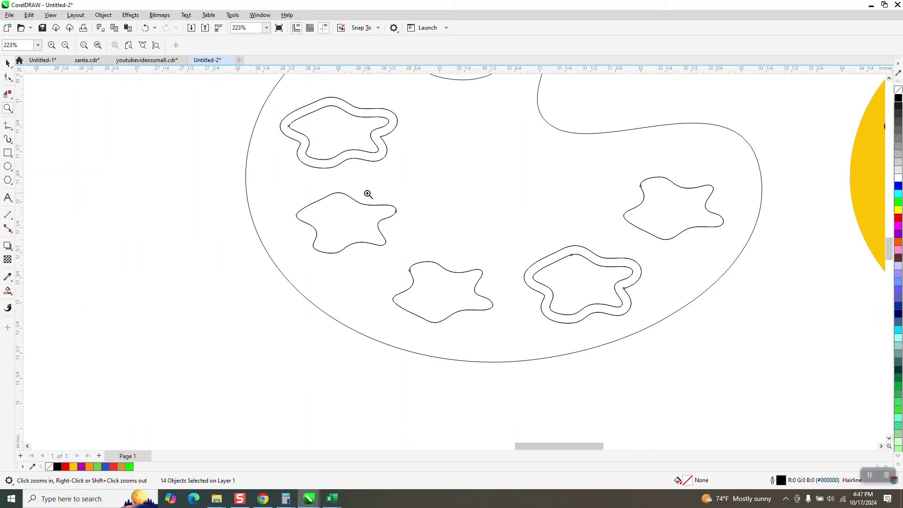
scroll(314, 237, down, 2)
click(8, 76)
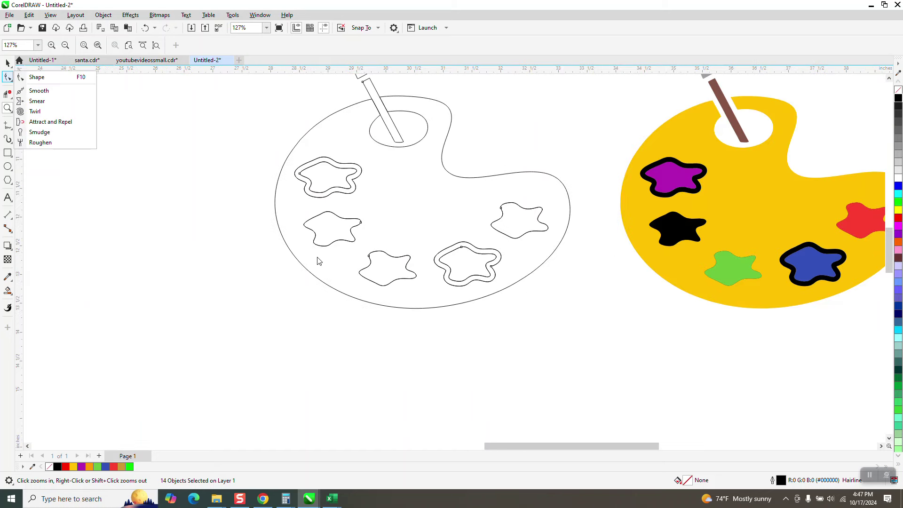
scroll(319, 262, down, 1)
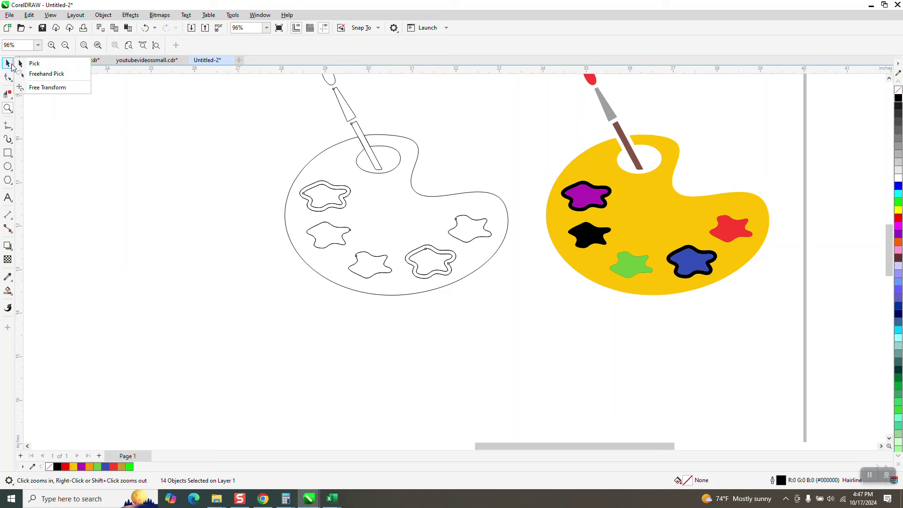
click(28, 63)
click(292, 267)
click(323, 236)
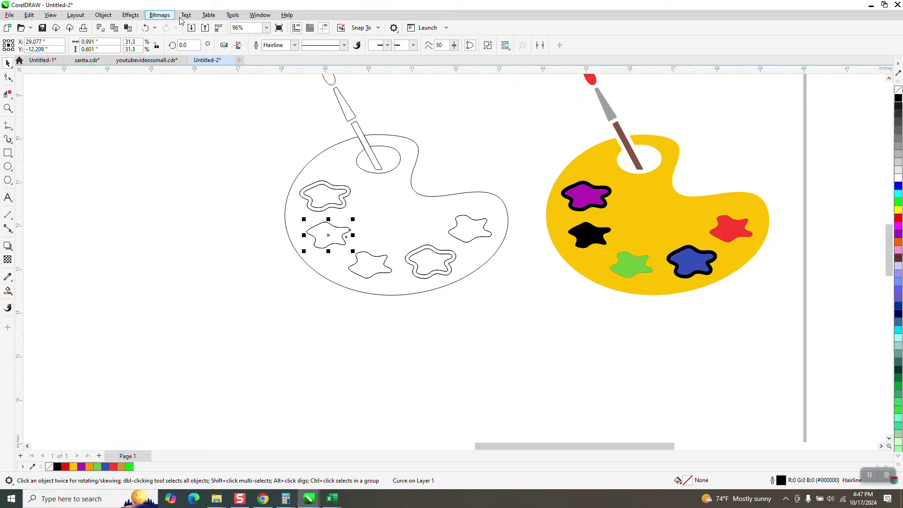
click(130, 15)
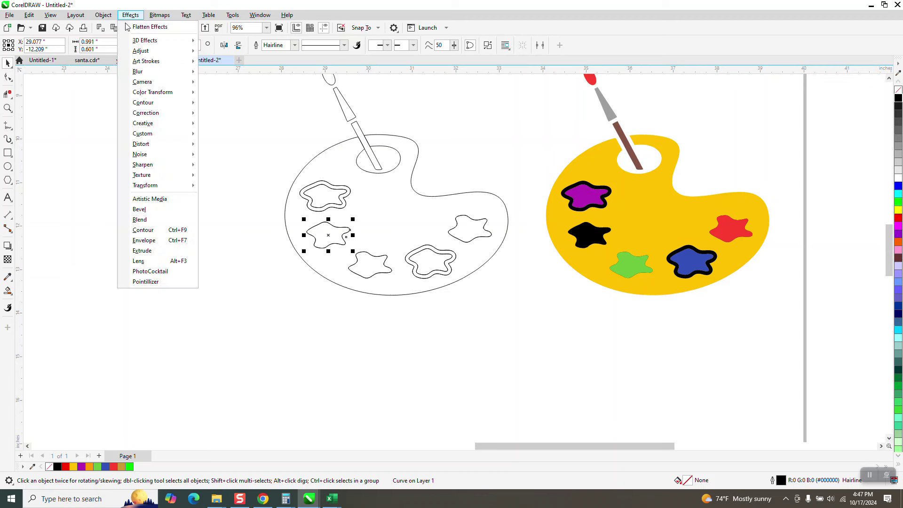
click(156, 231)
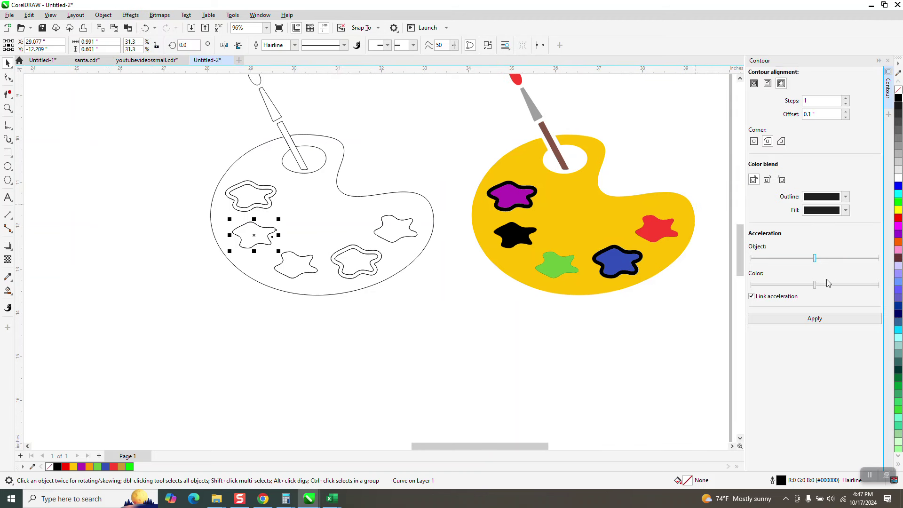
click(816, 319)
Add the same outer contour to the bottom and right paint blobs.
click(307, 268)
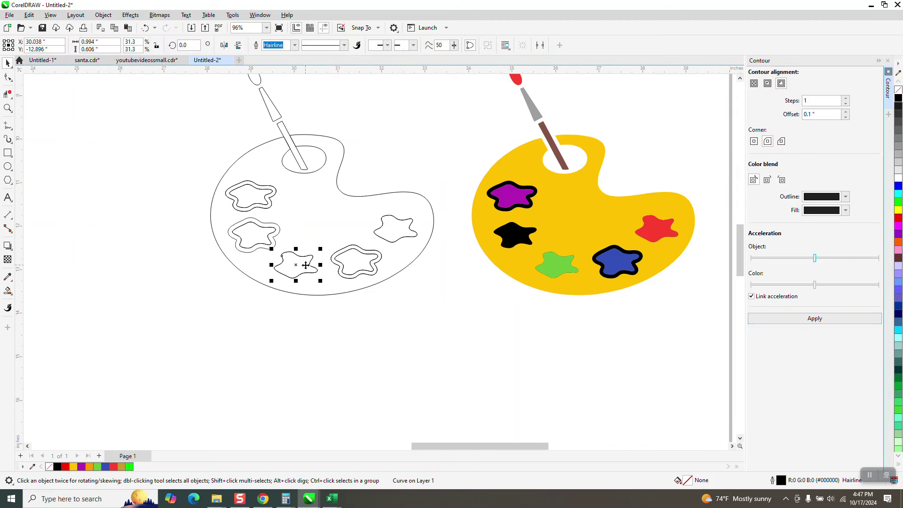
click(828, 318)
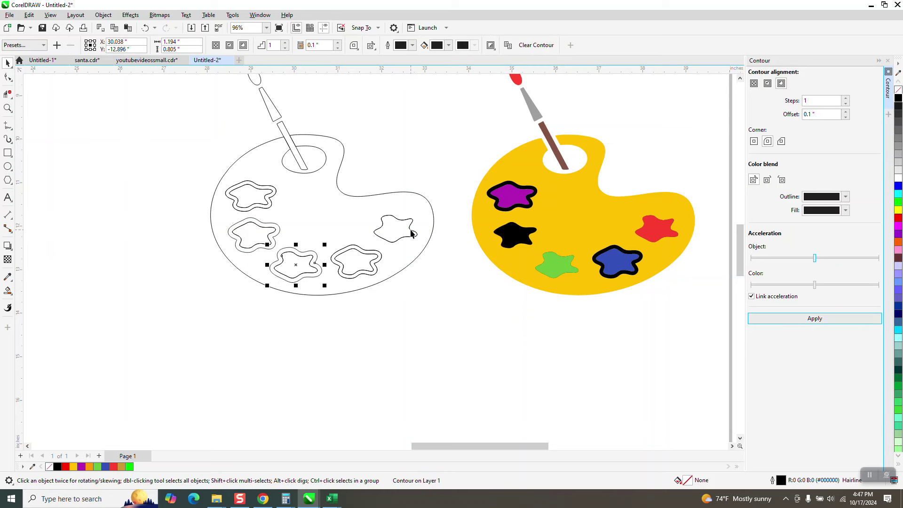
click(414, 230)
click(814, 319)
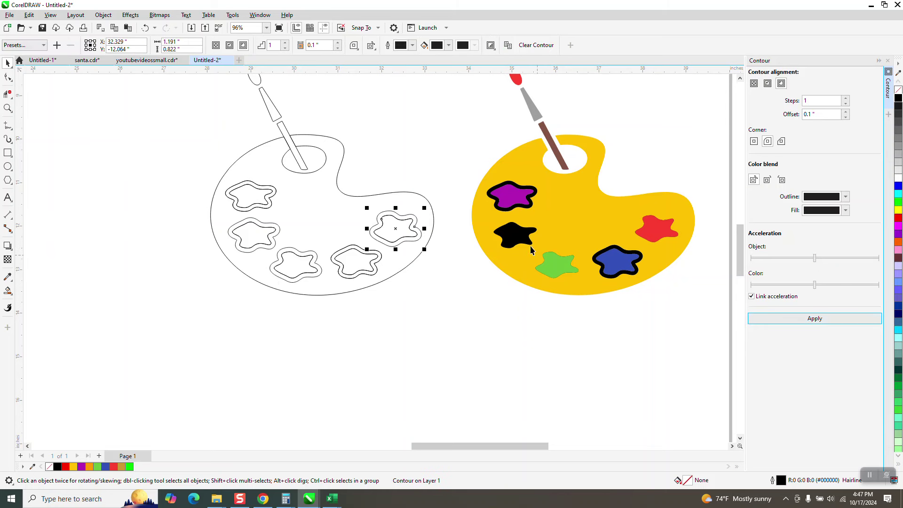
Smart Fill the palette board with #FEC100 yellow sampled from the coloured copy.
click(12, 296)
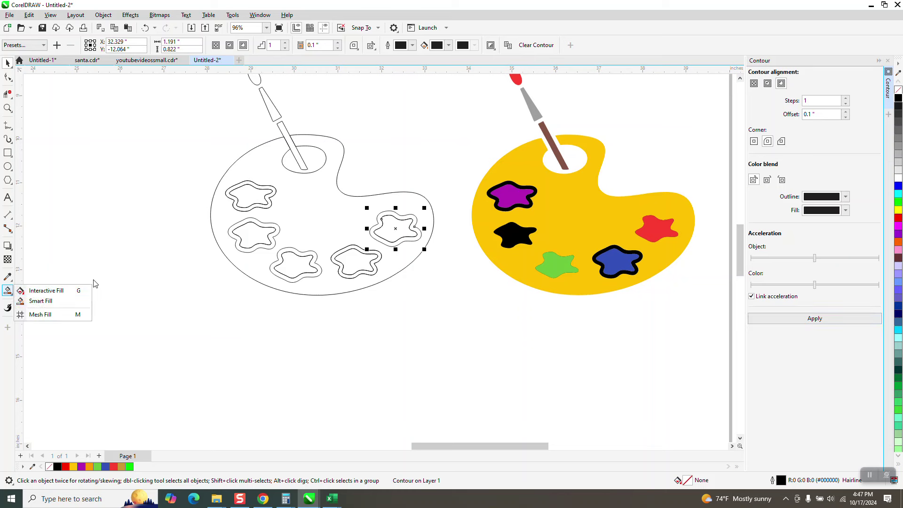
click(57, 301)
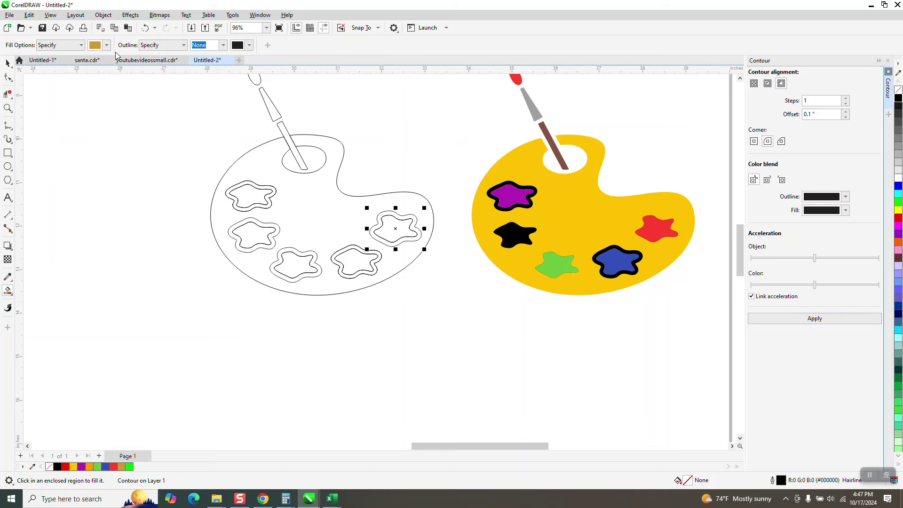
click(106, 45)
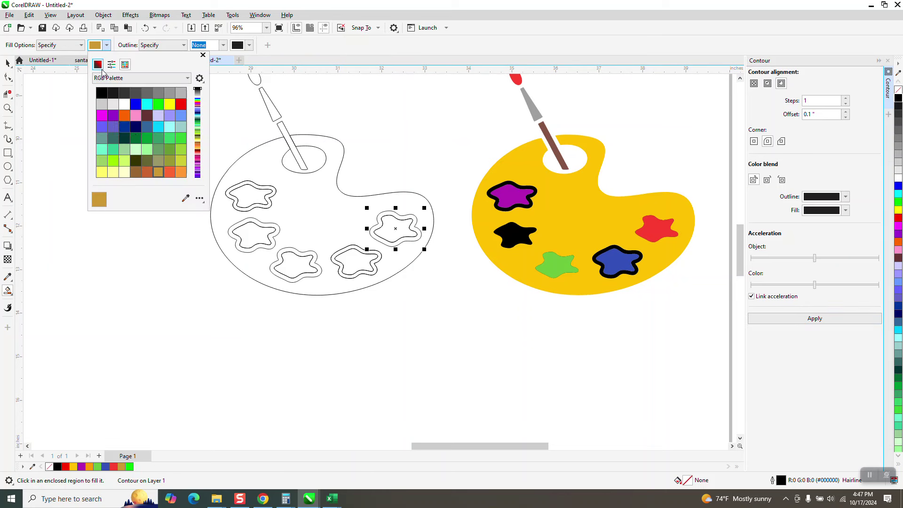
click(185, 198)
click(556, 217)
click(333, 225)
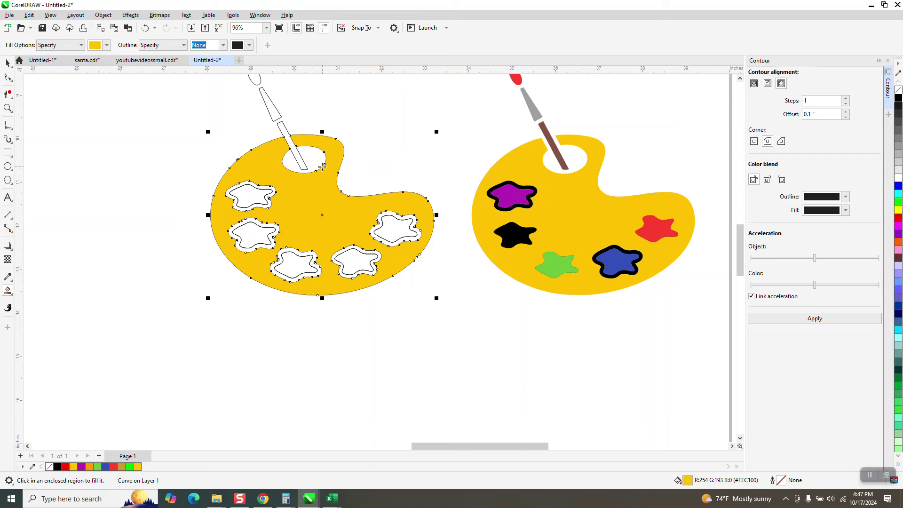
Set the Smart Fill colour to black and fill the rings of the first three blobs.
click(107, 45)
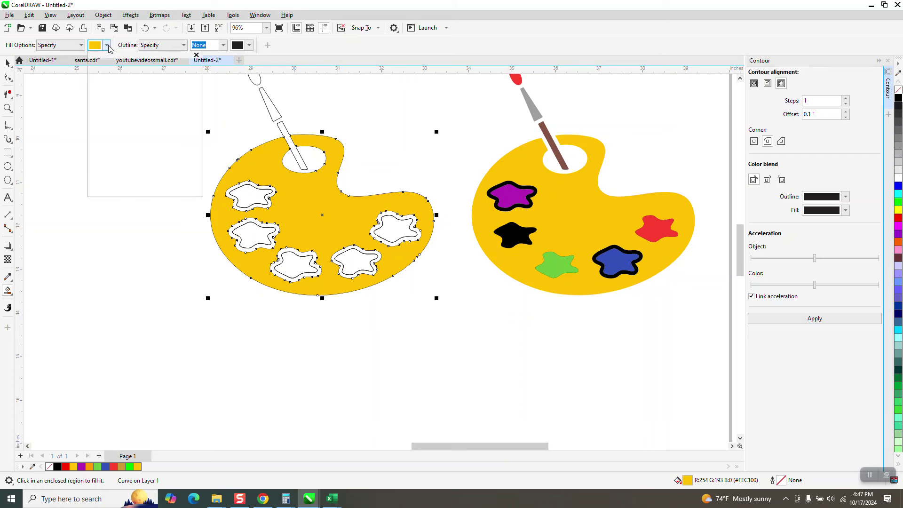
click(124, 65)
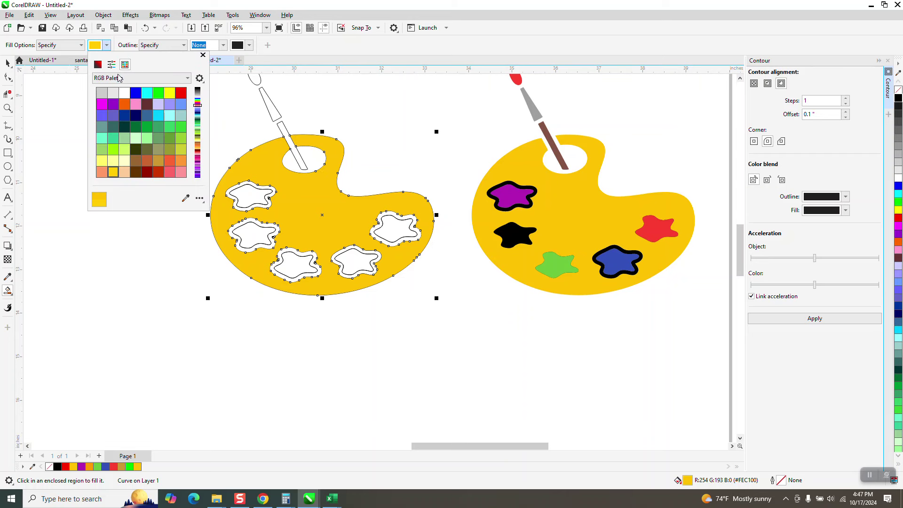
click(198, 89)
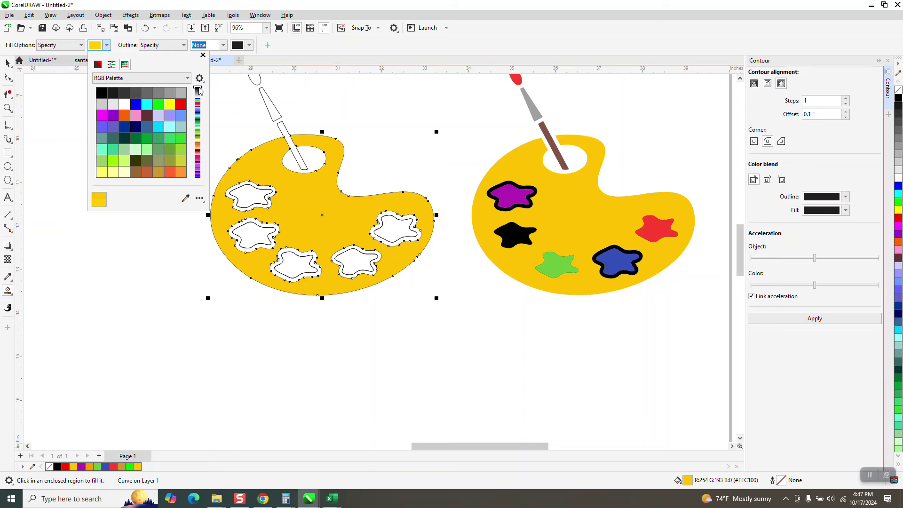
click(102, 92)
click(267, 188)
click(266, 189)
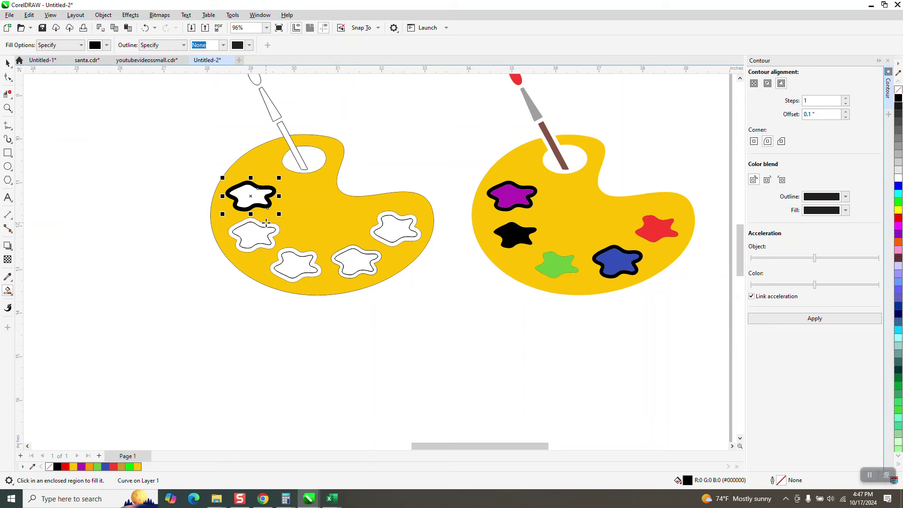
click(267, 226)
click(295, 252)
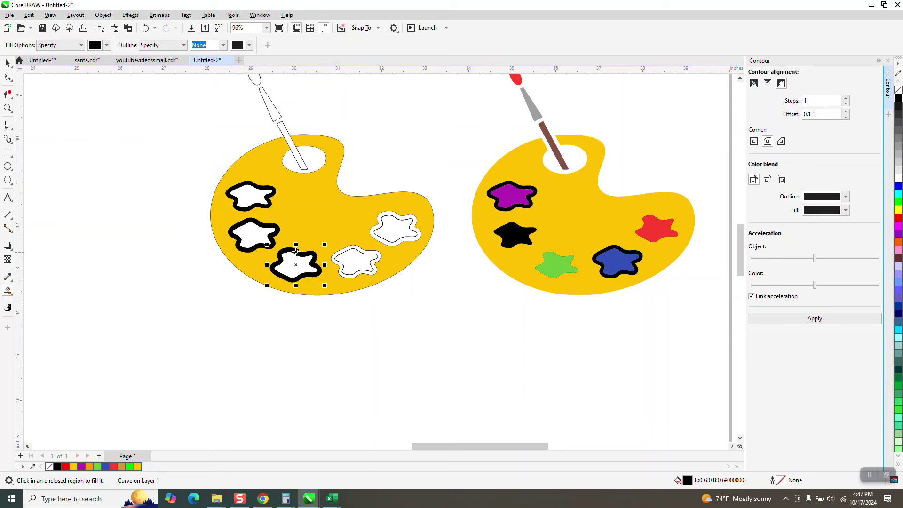
Fill the remaining two blob rings and the brush handle black, undoing an accidental body fill.
click(354, 246)
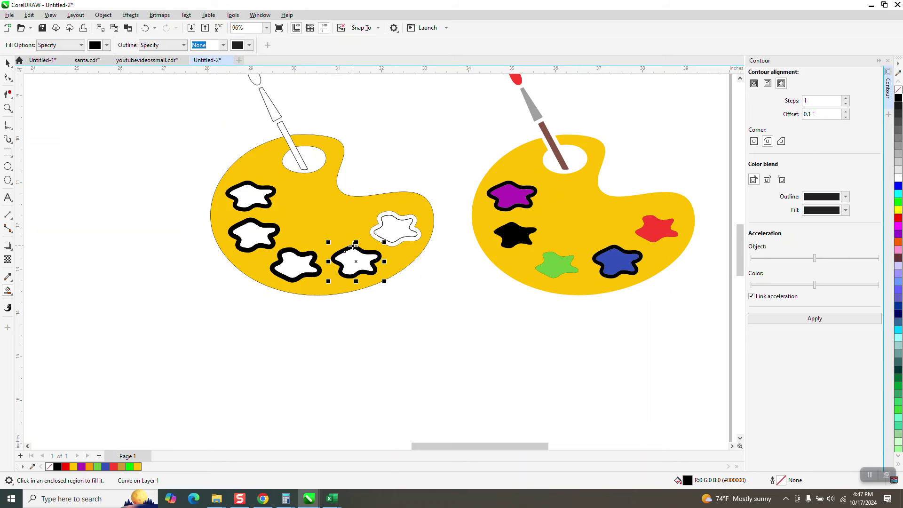
click(377, 224)
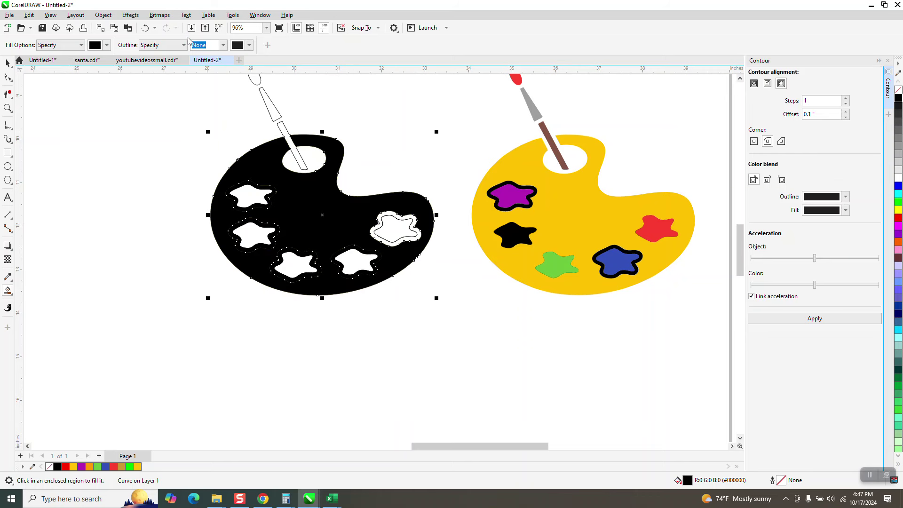
click(146, 28)
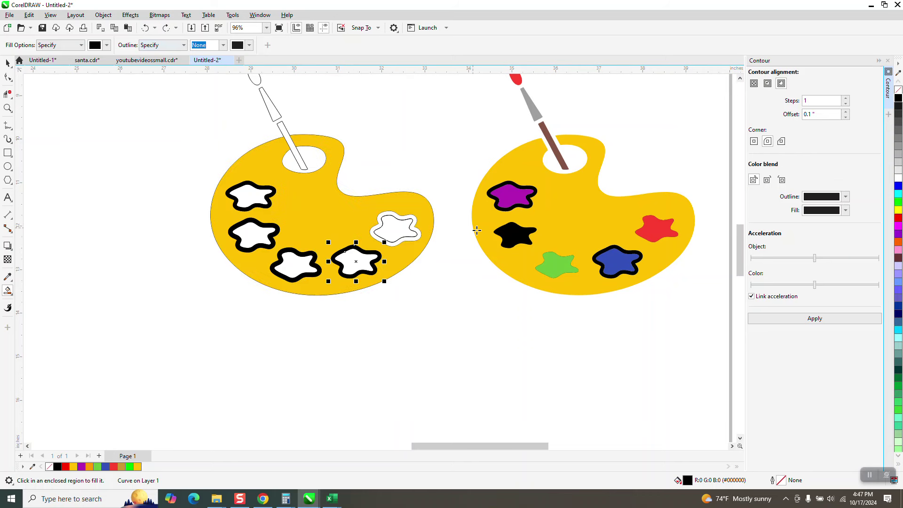
click(384, 216)
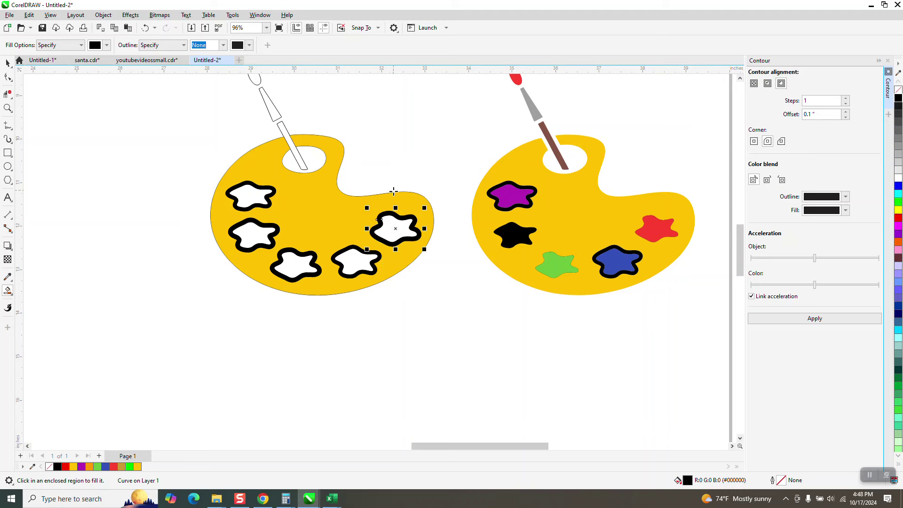
click(297, 153)
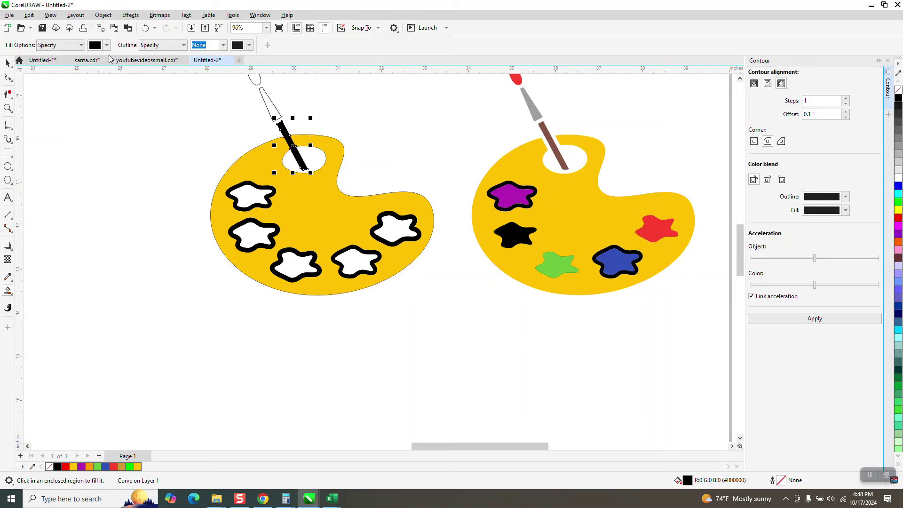
Fill the brush ferrule grey, and the brush tip and right-hand blob red.
click(106, 45)
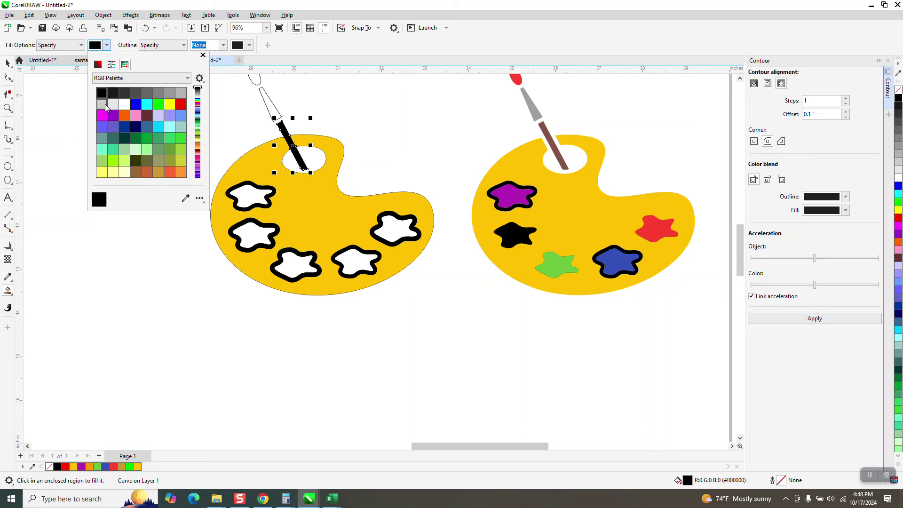
click(169, 93)
click(271, 109)
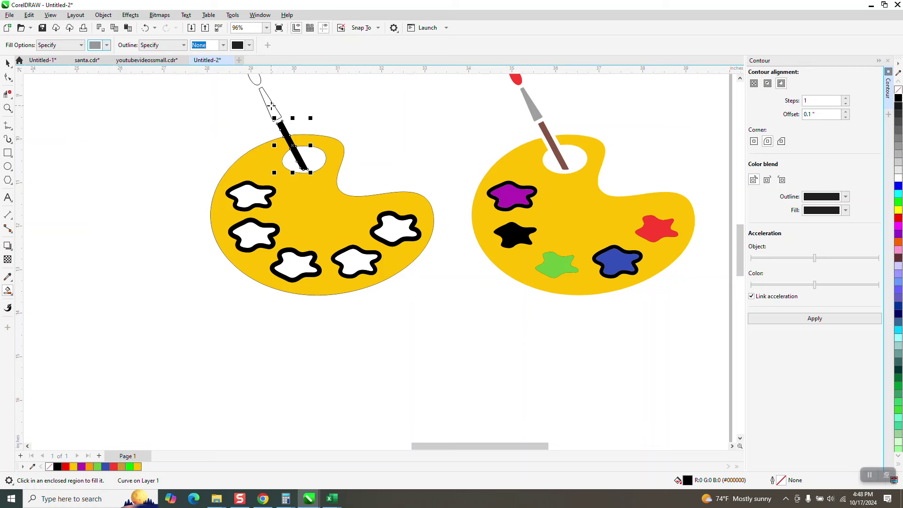
click(272, 109)
click(108, 45)
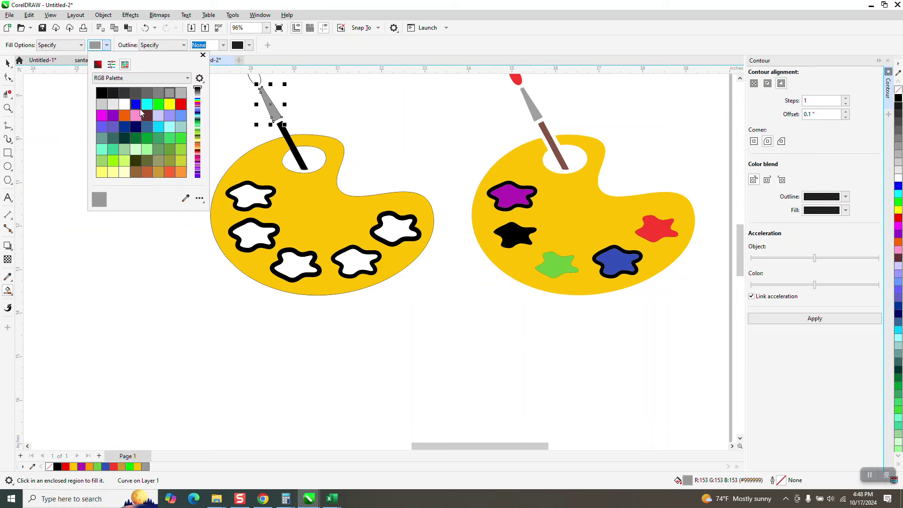
click(181, 104)
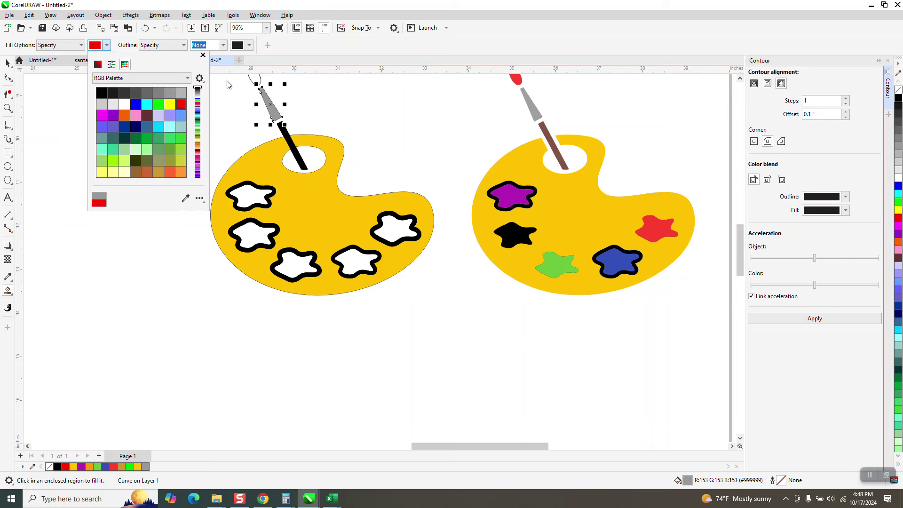
click(256, 80)
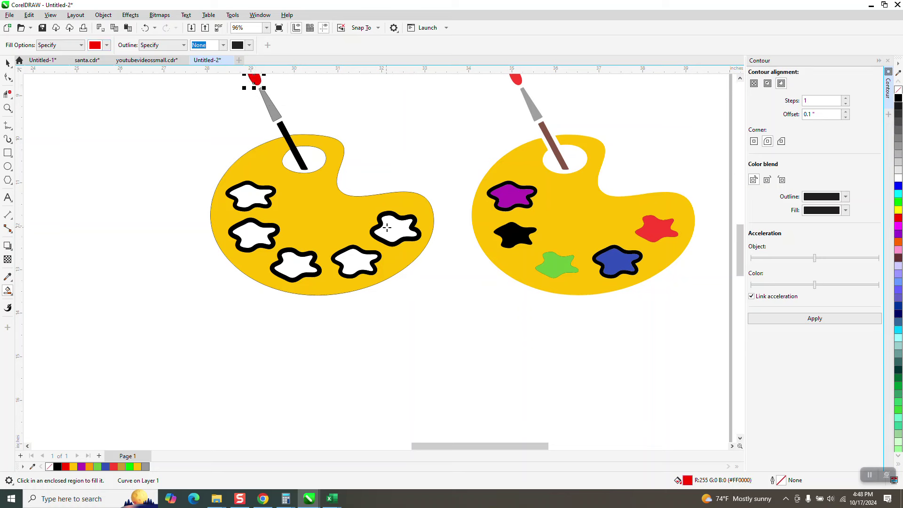
click(387, 228)
Fill one white blob blue and the lower blob green, sampled from the reference palette.
click(107, 45)
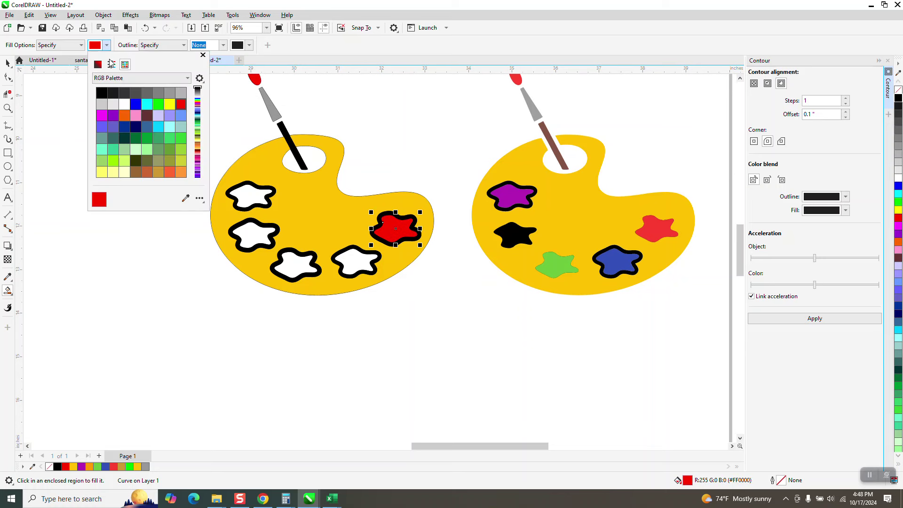
click(185, 198)
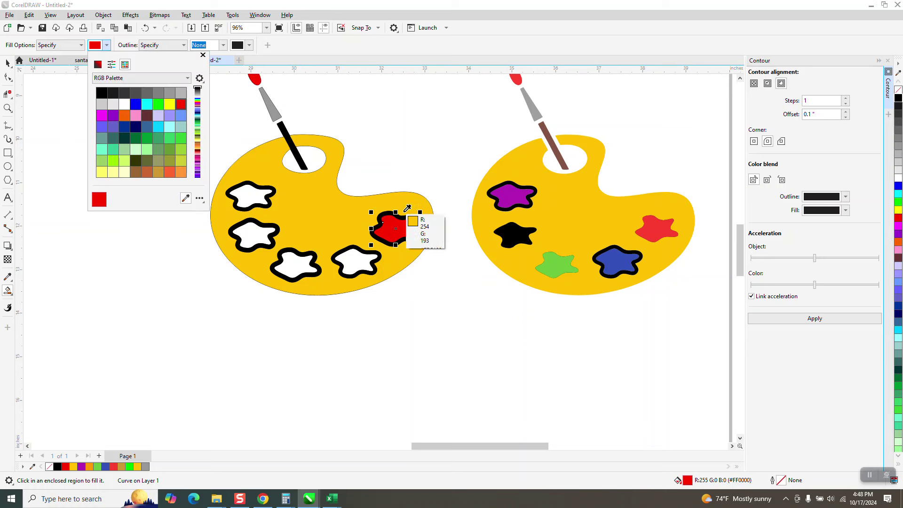
click(617, 253)
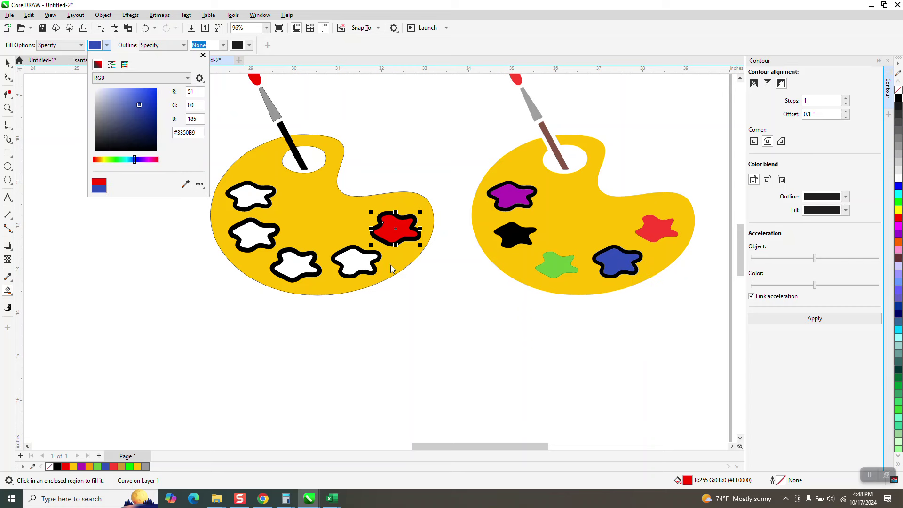
click(350, 260)
click(349, 260)
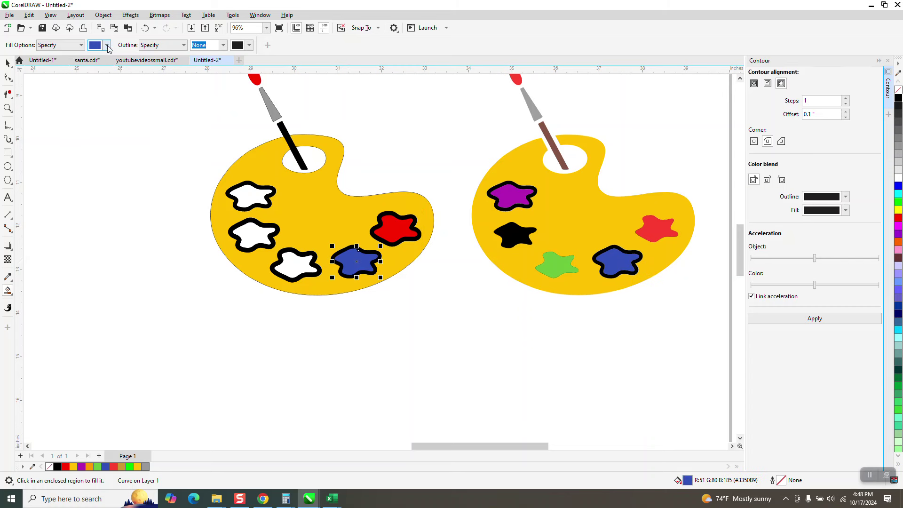
click(108, 45)
click(178, 184)
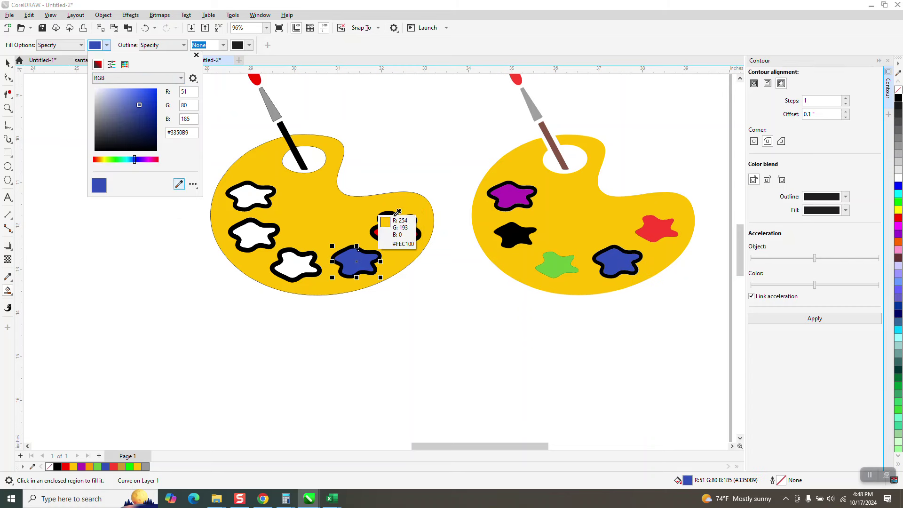
click(552, 262)
click(289, 264)
click(289, 264)
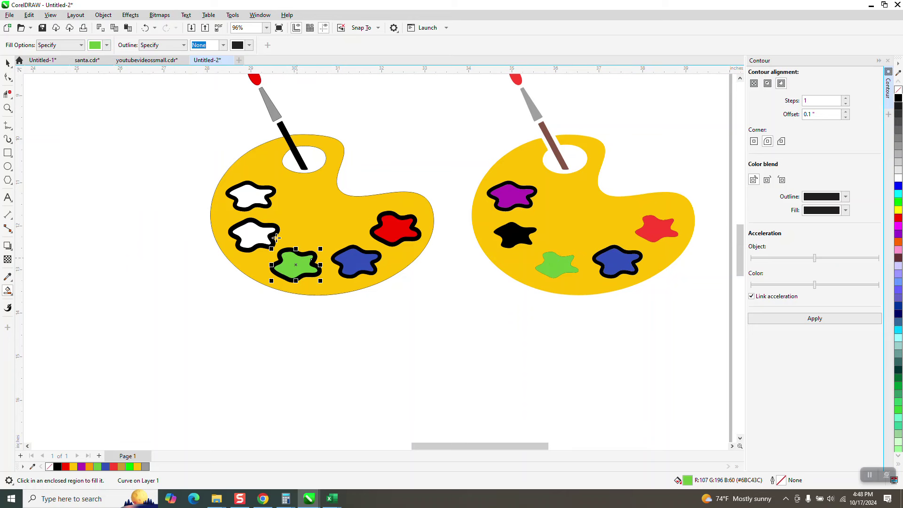
Fill the top-left blob with purple sampled from the reference palette.
click(108, 46)
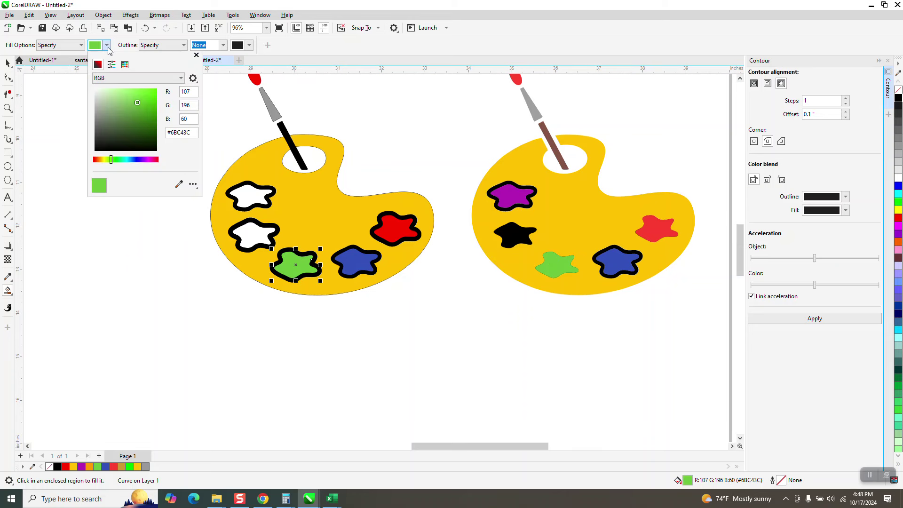
click(178, 184)
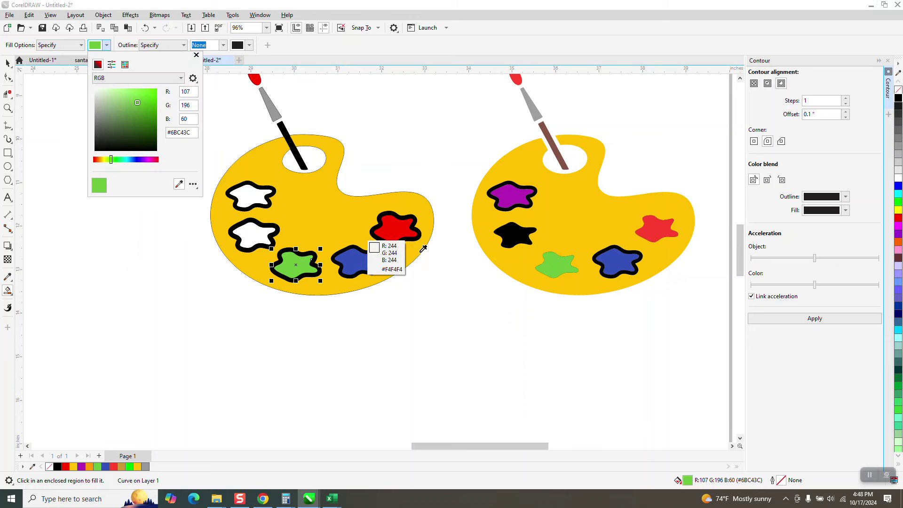
click(512, 195)
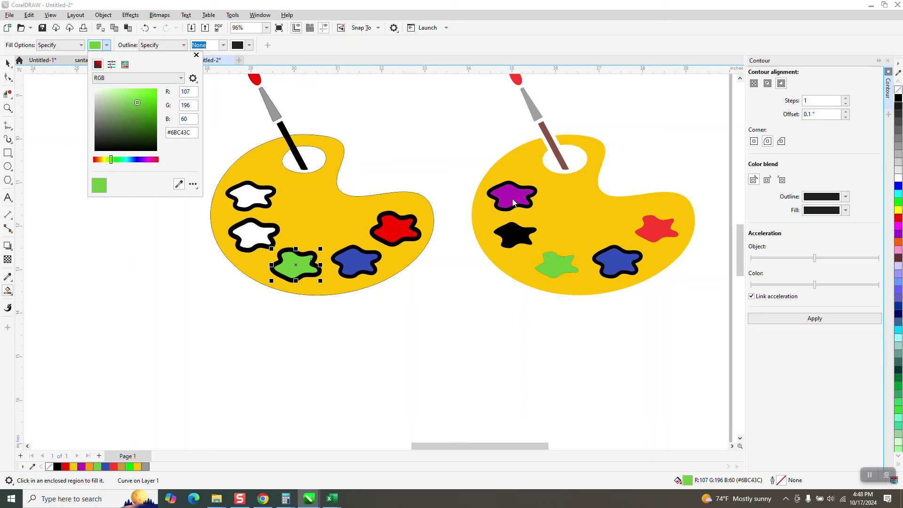
click(249, 188)
Fill the top-left white blob purple, trying out different magenta and green fill shades.
click(250, 188)
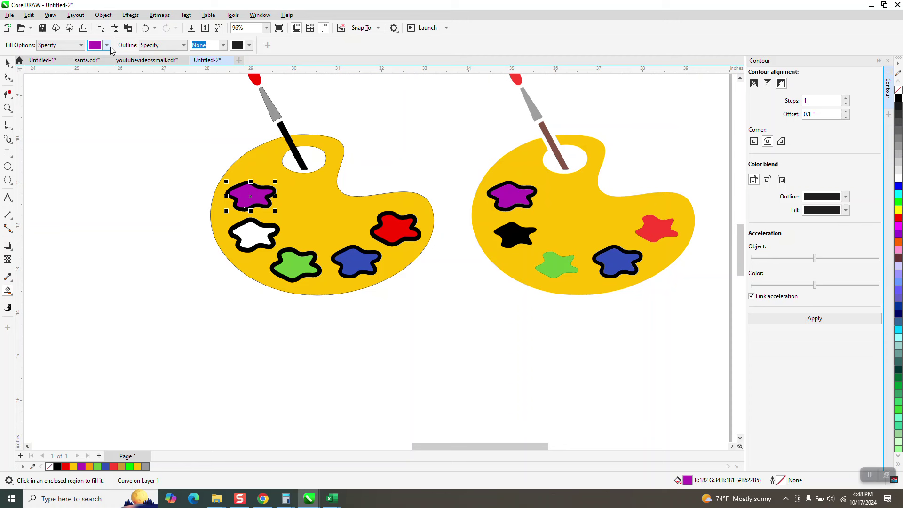
click(107, 45)
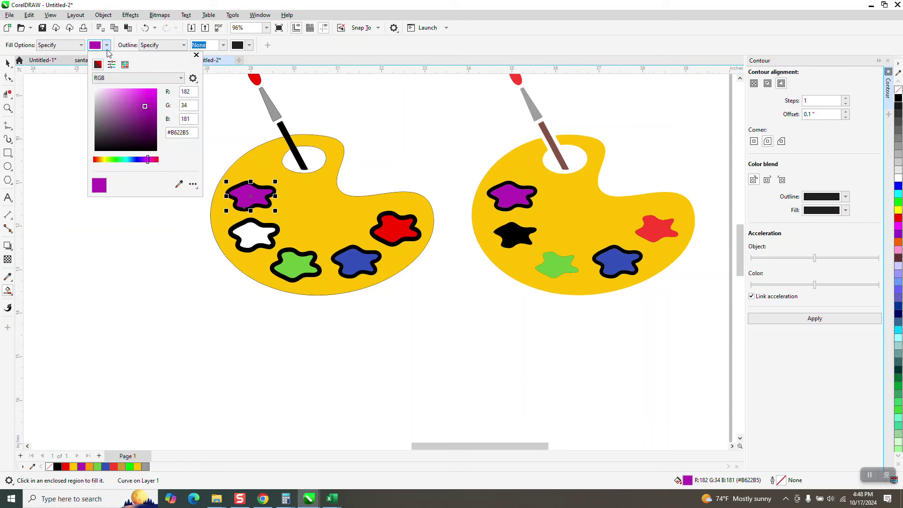
click(152, 97)
click(179, 184)
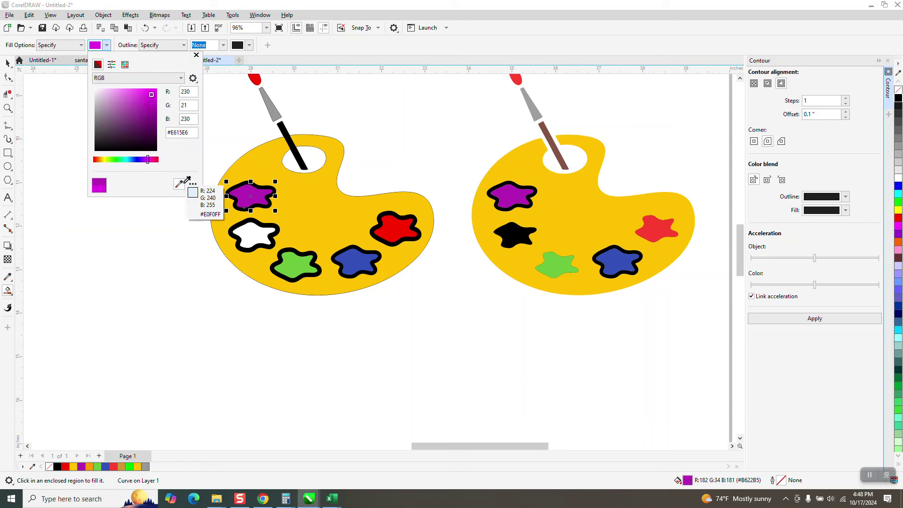
click(145, 98)
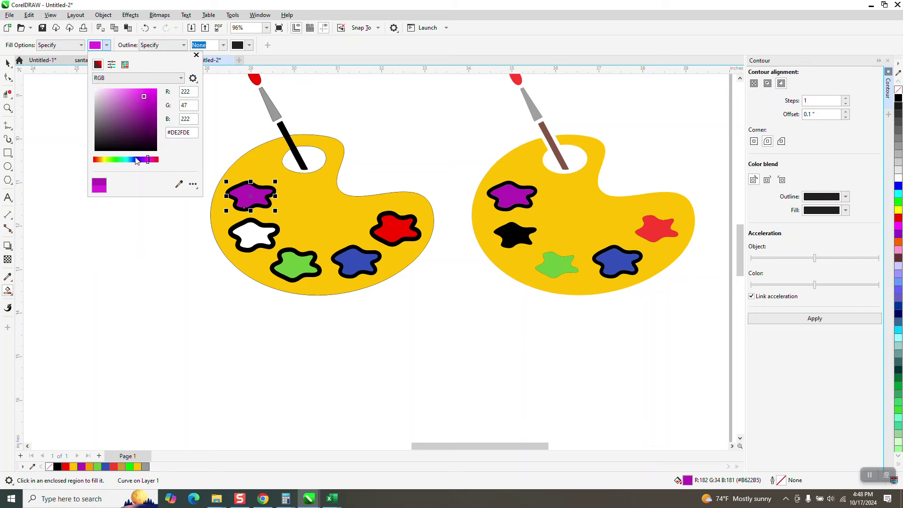
click(109, 160)
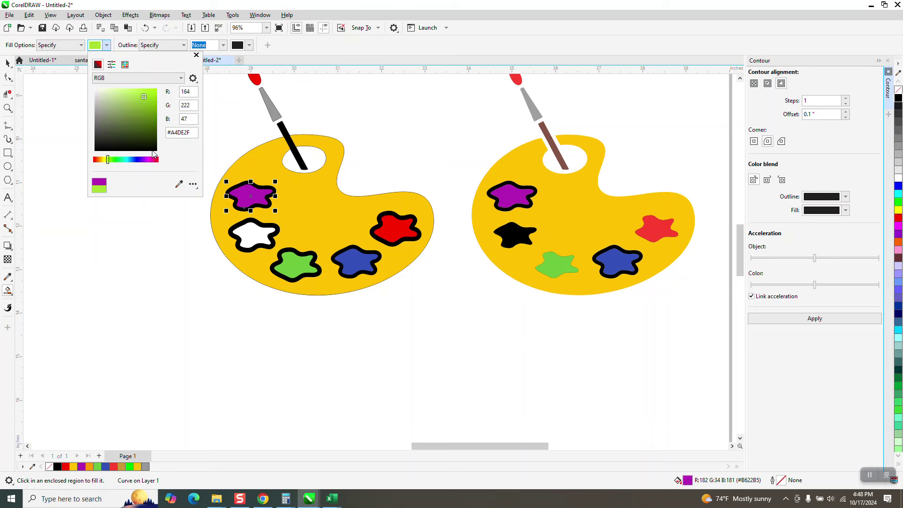
drag(145, 97, 156, 94)
Fill the last white blob orange (#FF6600) from the preset swatches.
click(125, 66)
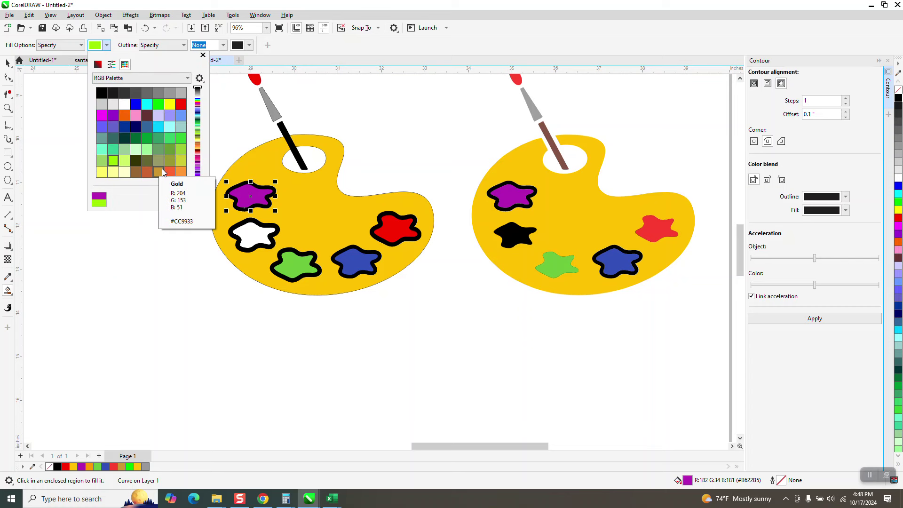
click(128, 118)
click(263, 231)
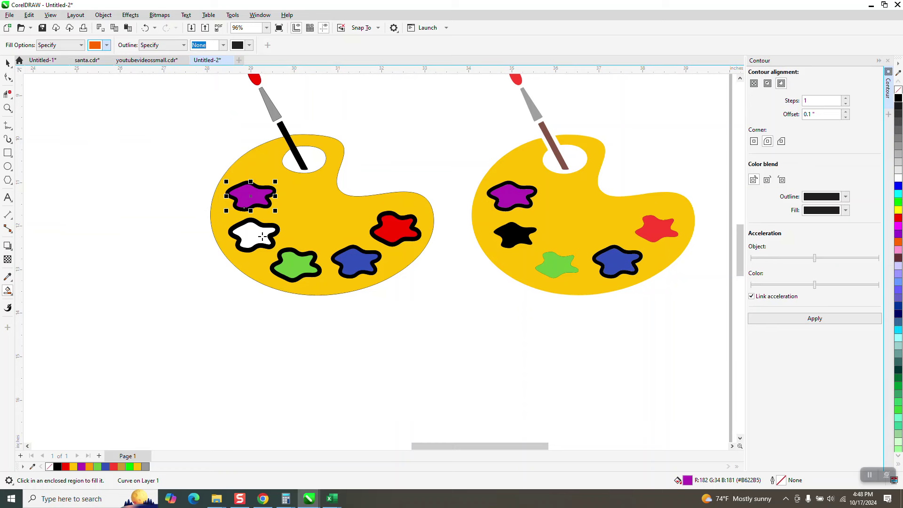
click(263, 230)
scroll(335, 217, down, 1)
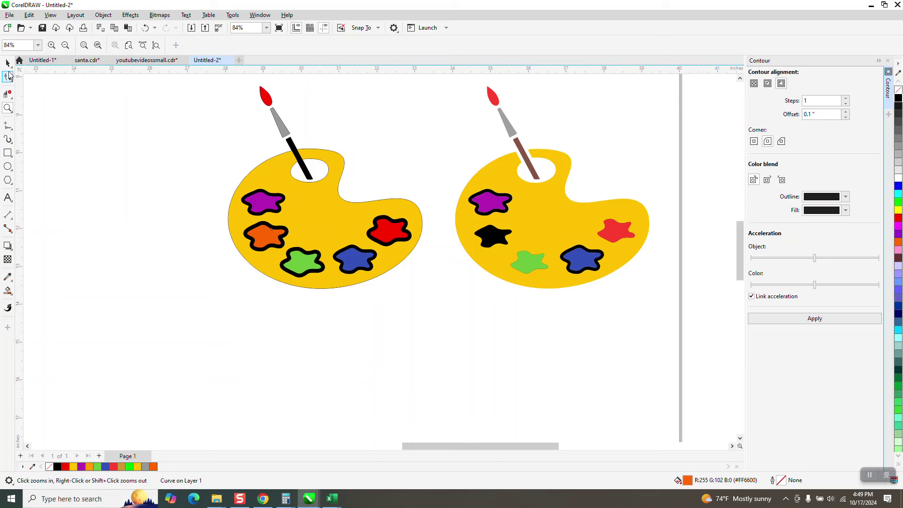
Turn a copy of the yellow board into an unfilled black outline offset just below the palette.
click(7, 63)
click(131, 157)
click(273, 178)
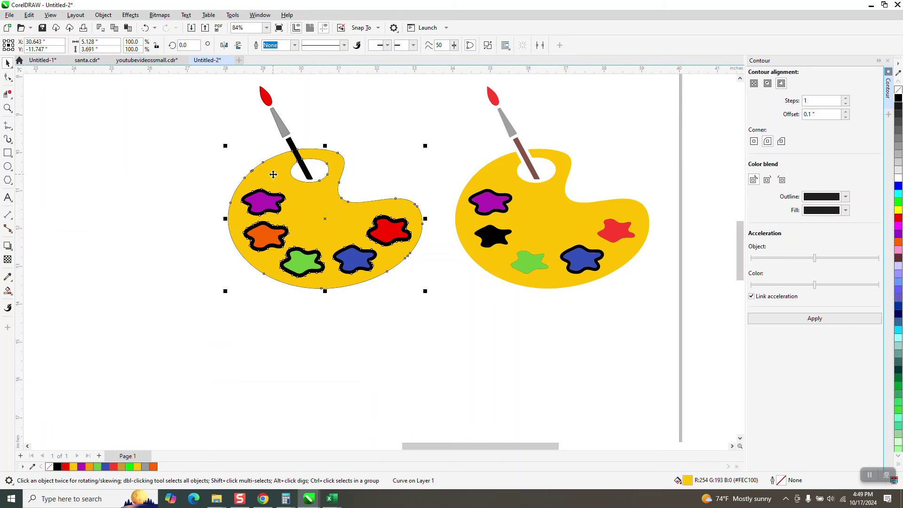
drag(329, 211, 174, 328)
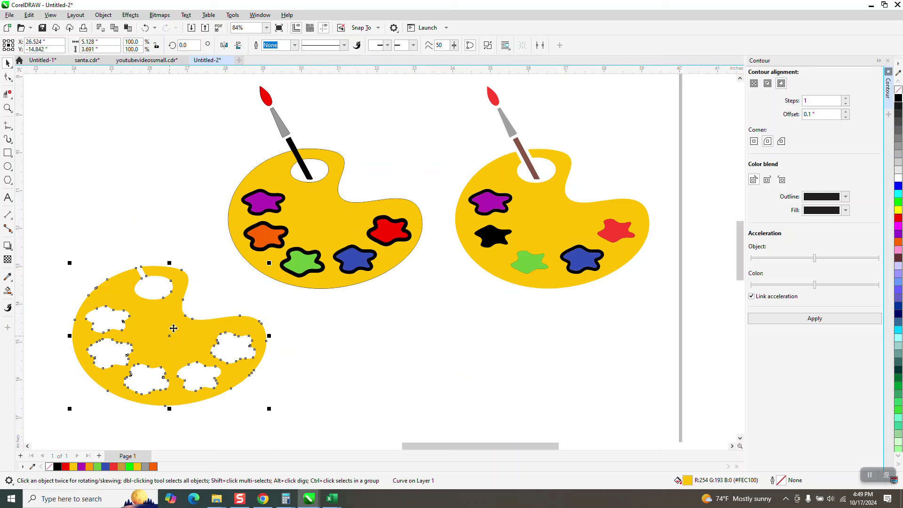
click(899, 91)
right_click(899, 98)
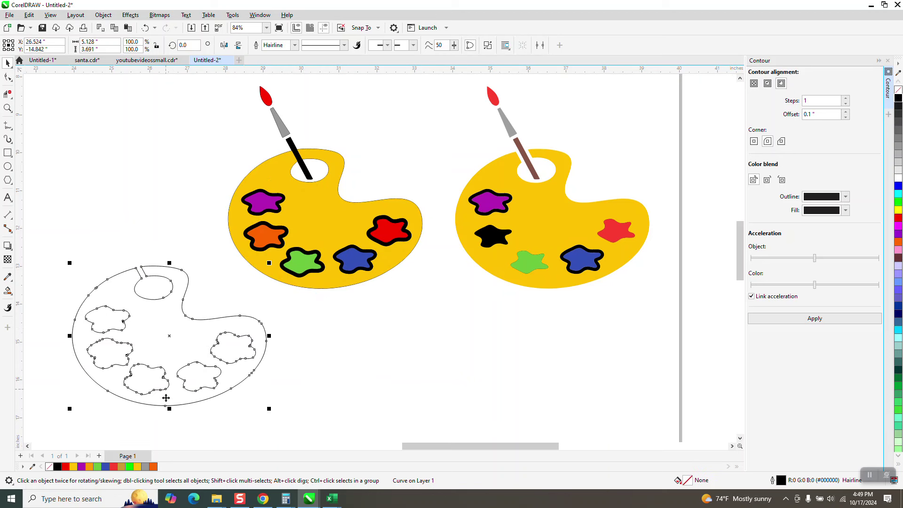
drag(165, 405, 319, 295)
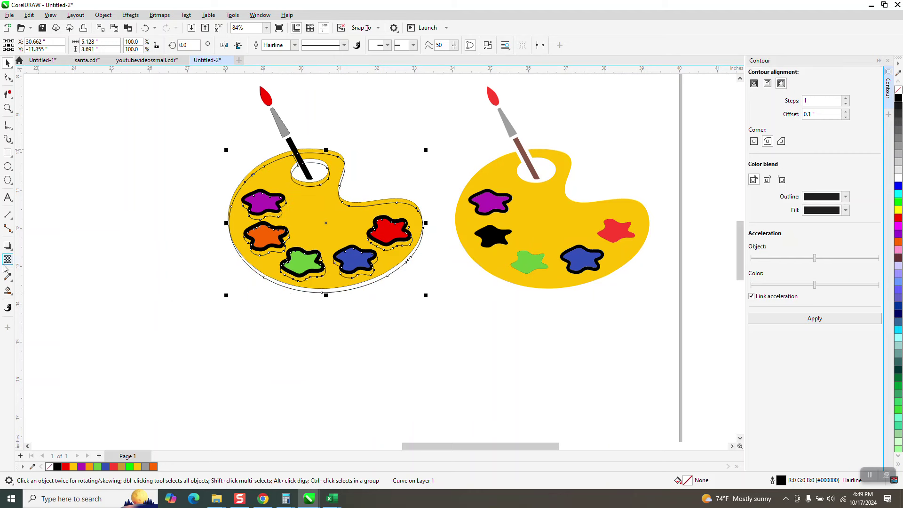
click(13, 297)
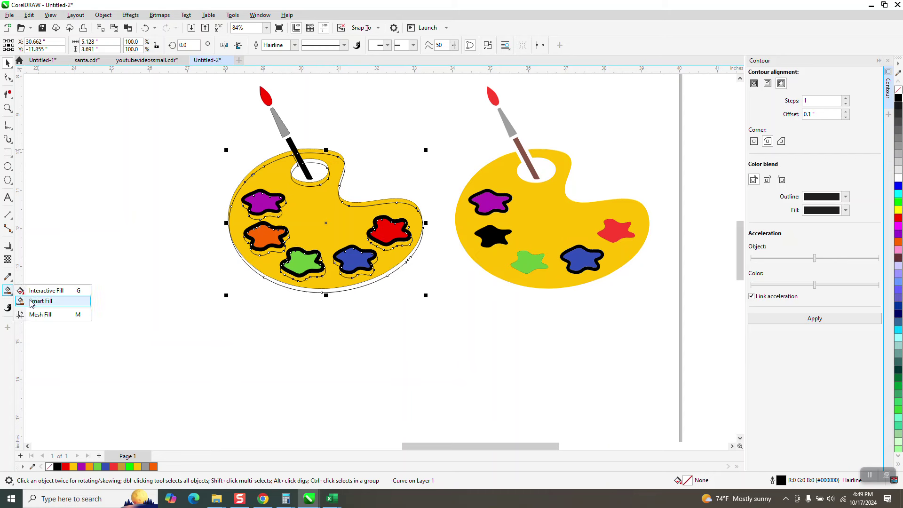
Smart-fill the rim strip below the palette and the thumb-hole gaps with tan #CC9933.
click(32, 303)
click(107, 45)
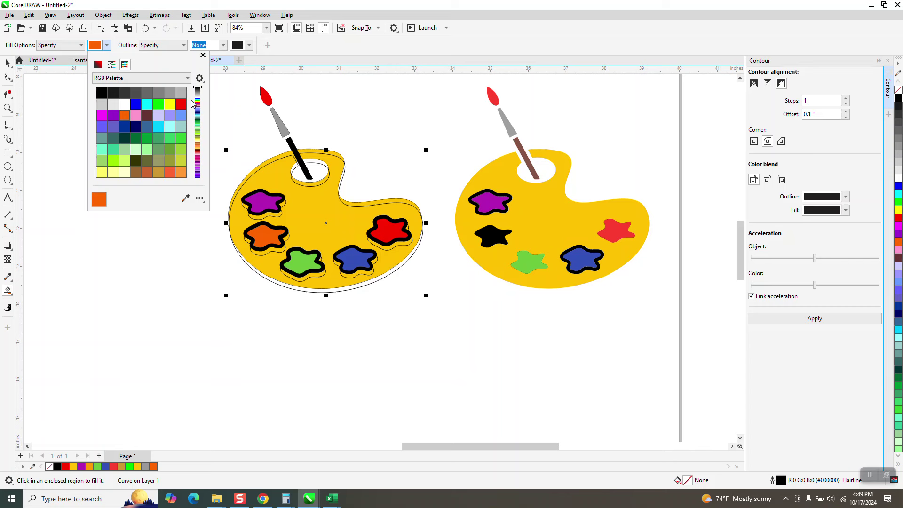
click(158, 171)
click(316, 165)
click(314, 162)
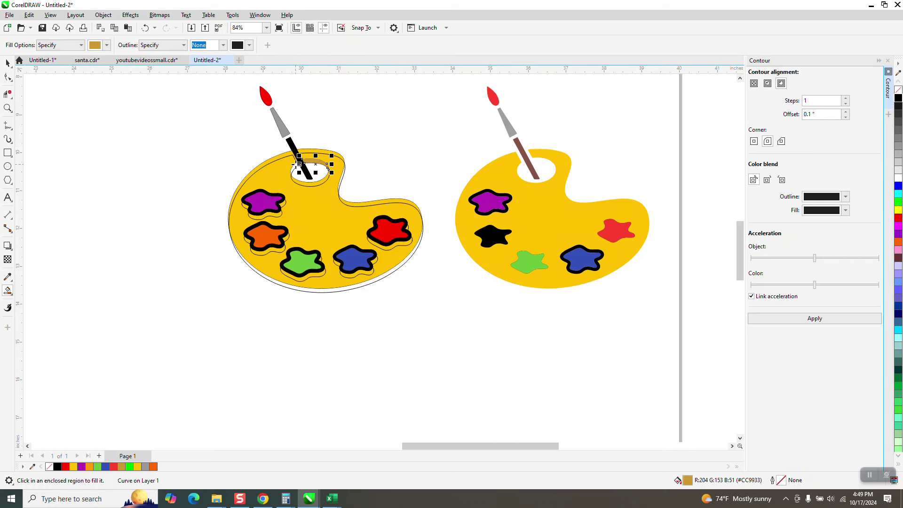
click(298, 164)
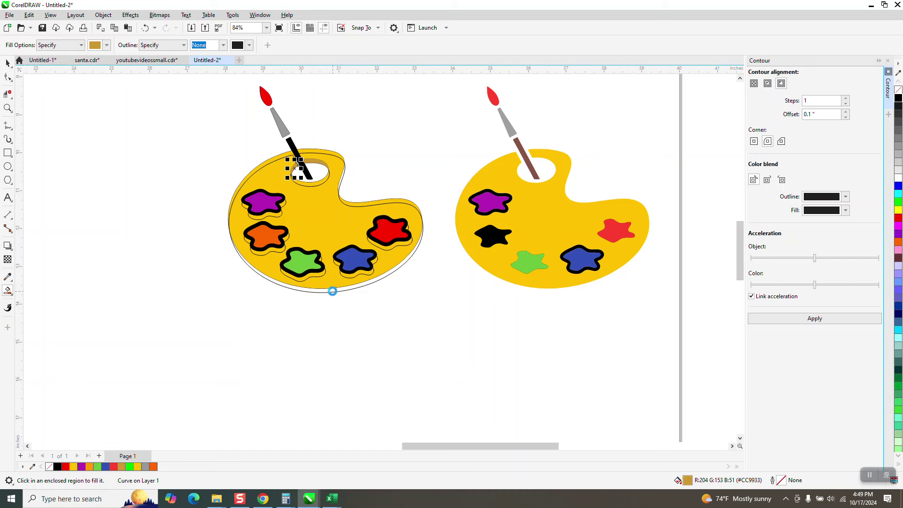
click(332, 291)
click(7, 62)
Select all 35 parts of the left palette and remove their outlines.
scroll(249, 141, down, 3)
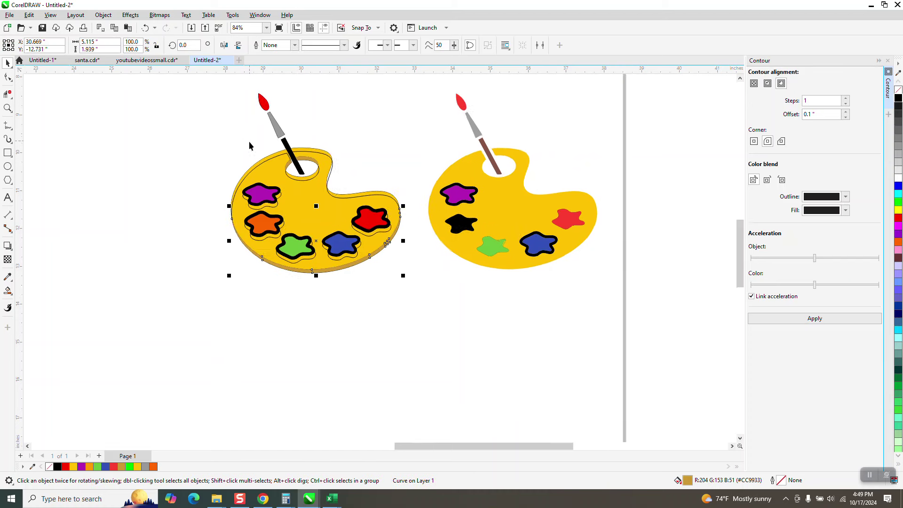
drag(203, 96, 379, 277)
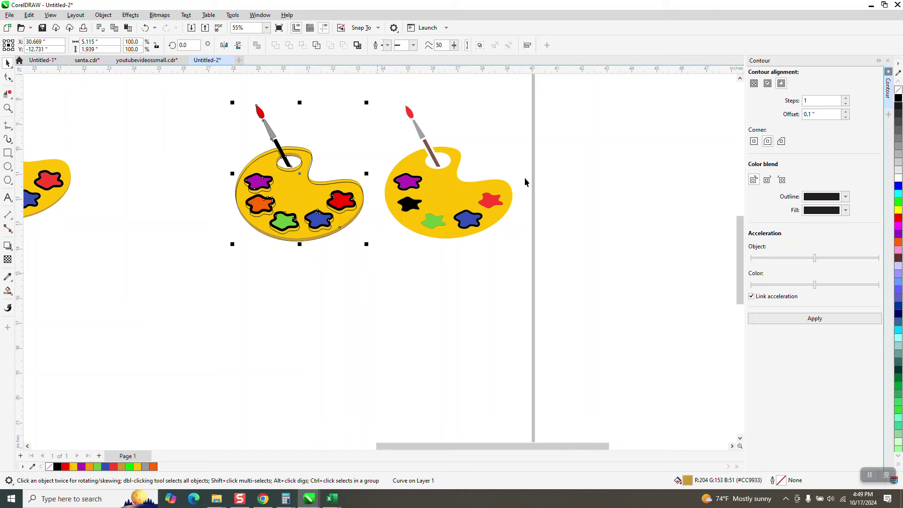
right_click(898, 91)
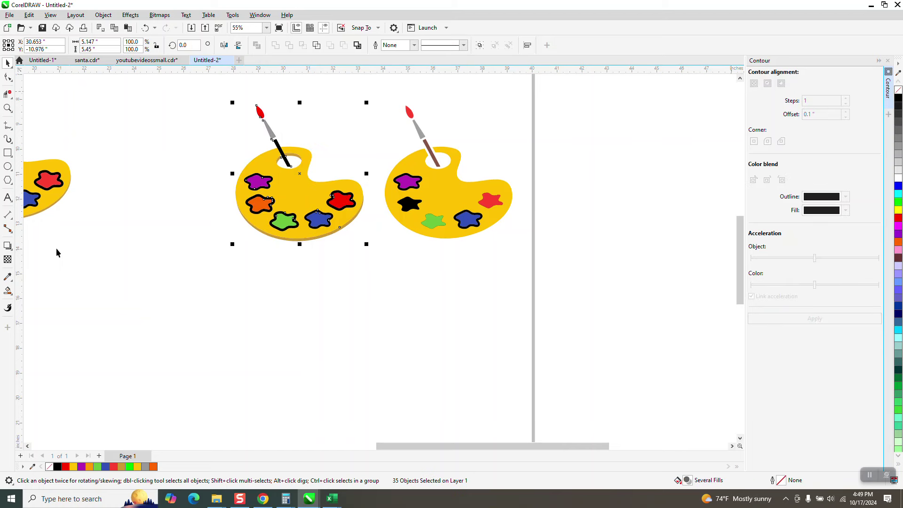
Zoom in on the palette's bottom edge to check the clean edges, then deselect.
click(8, 109)
drag(222, 95, 390, 251)
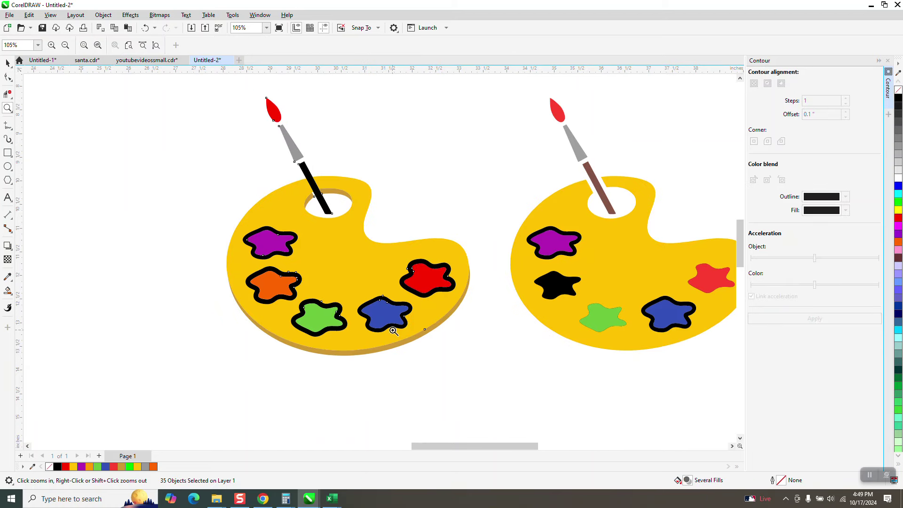
drag(278, 325, 424, 380)
scroll(337, 307, down, 5)
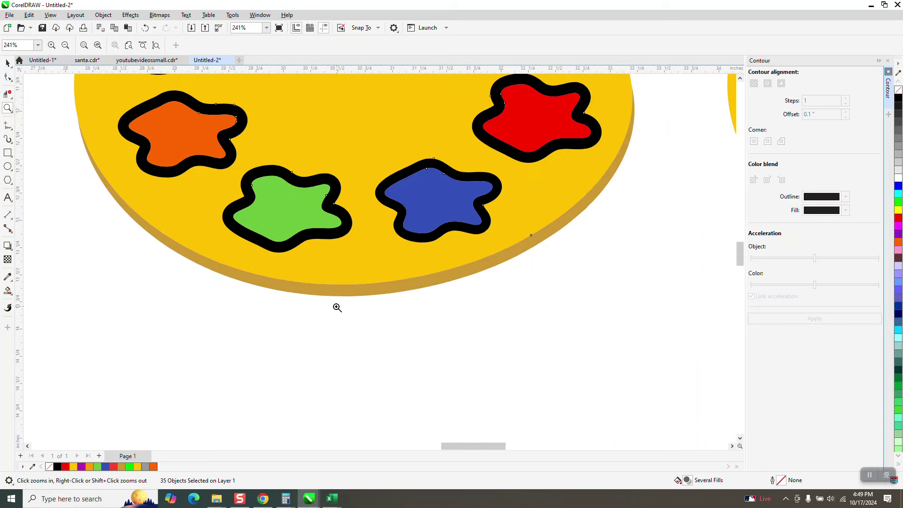
click(7, 62)
scroll(275, 255, down, 1)
click(210, 227)
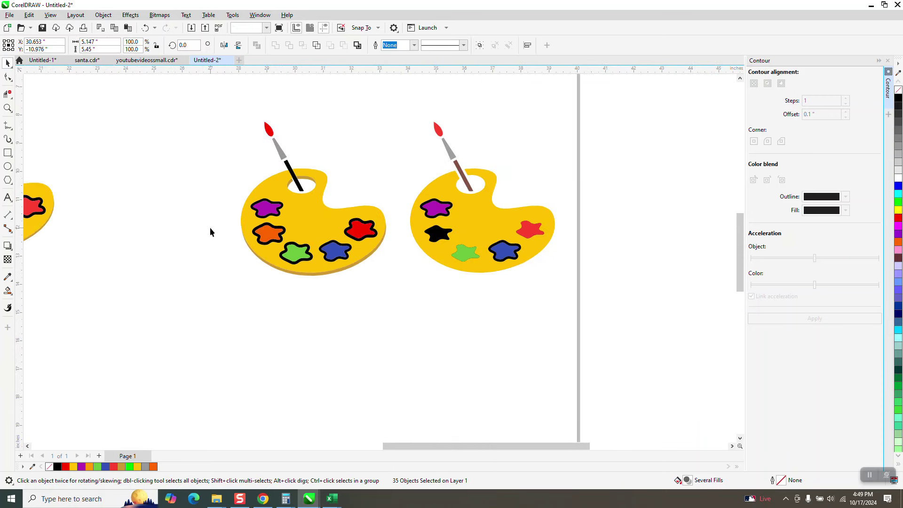